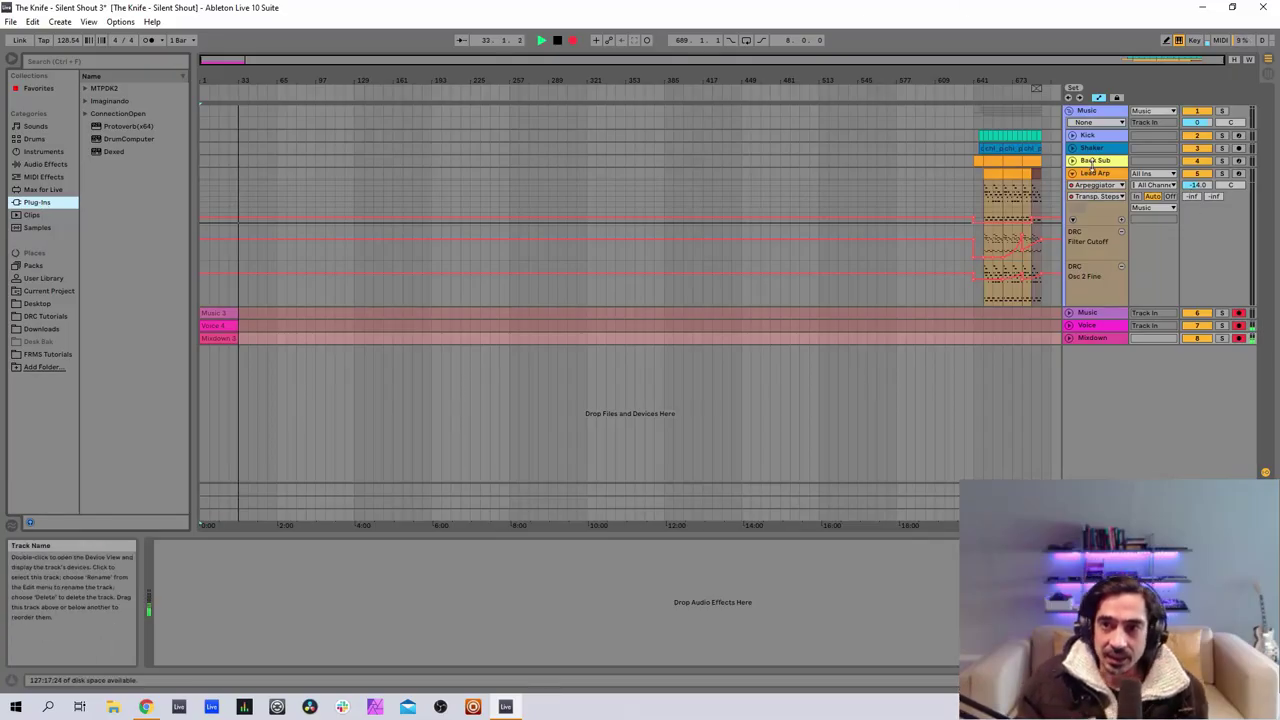
Step: On the Back Sub track, switch off EQ Eight and open the DRC synth window
click(1104, 161)
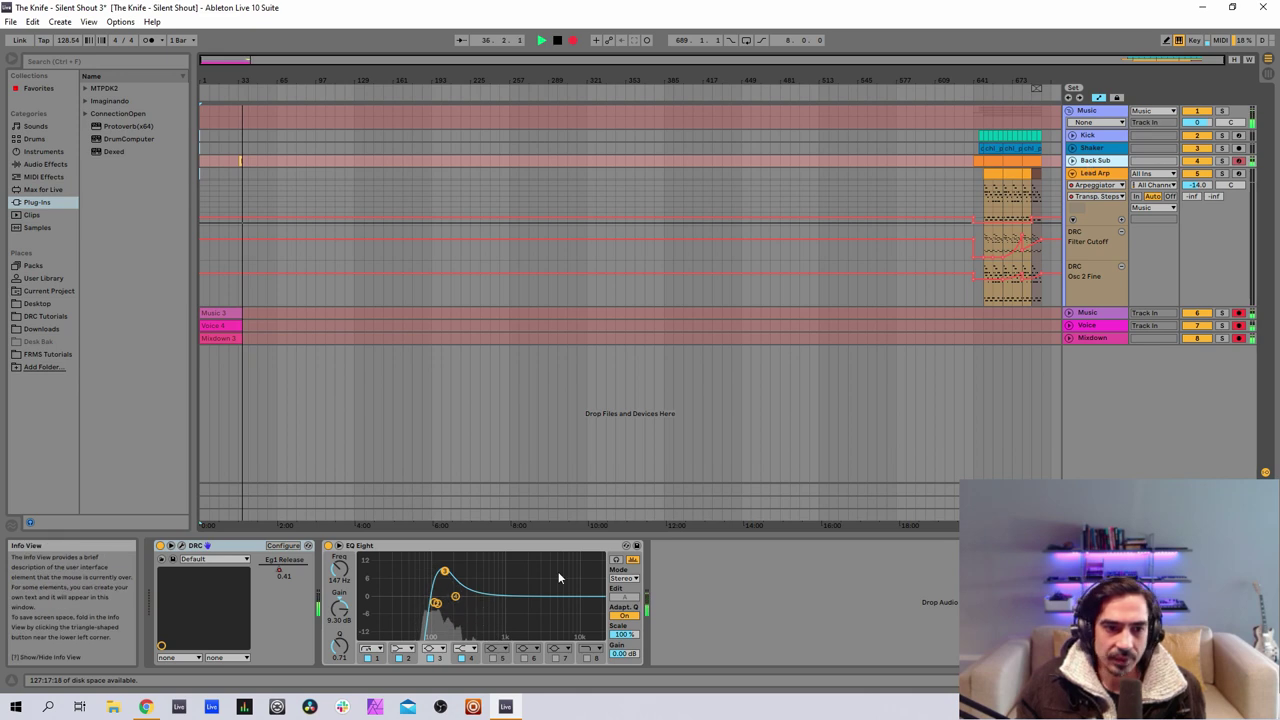
click(329, 546)
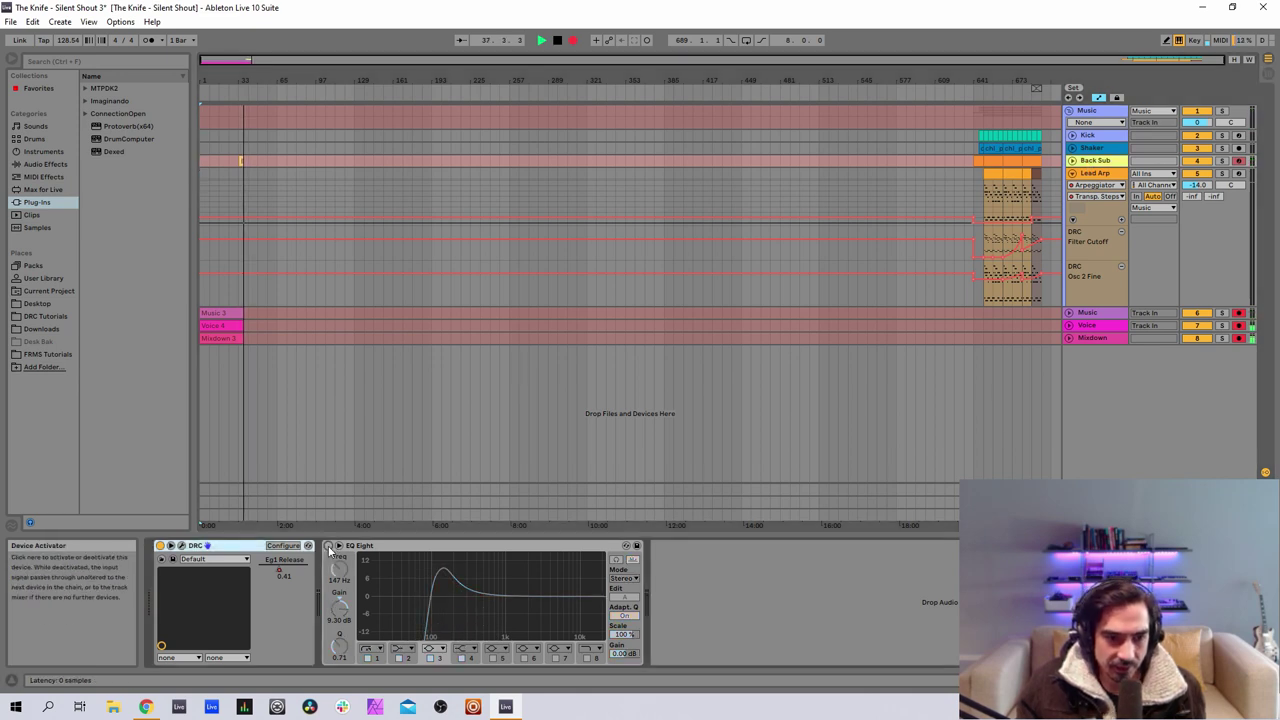
click(181, 547)
Step: Revert the DRC patch to the unmodified Default and confirm
click(520, 116)
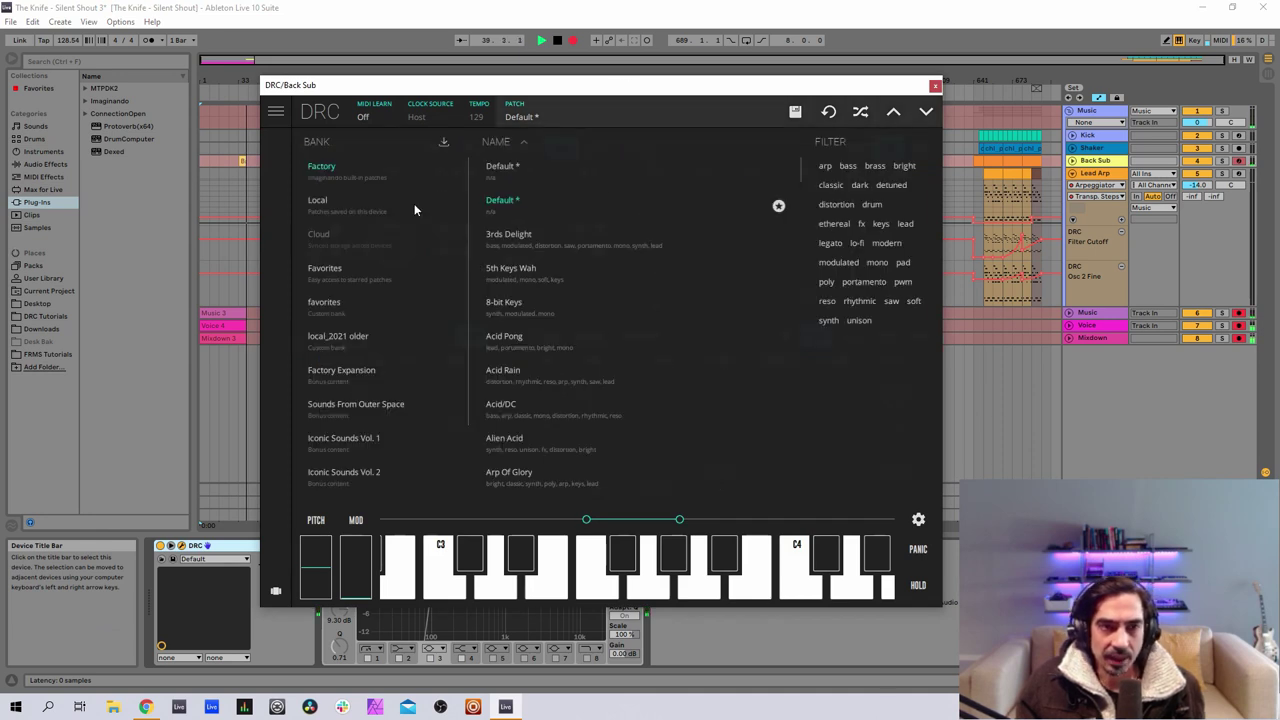
click(825, 114)
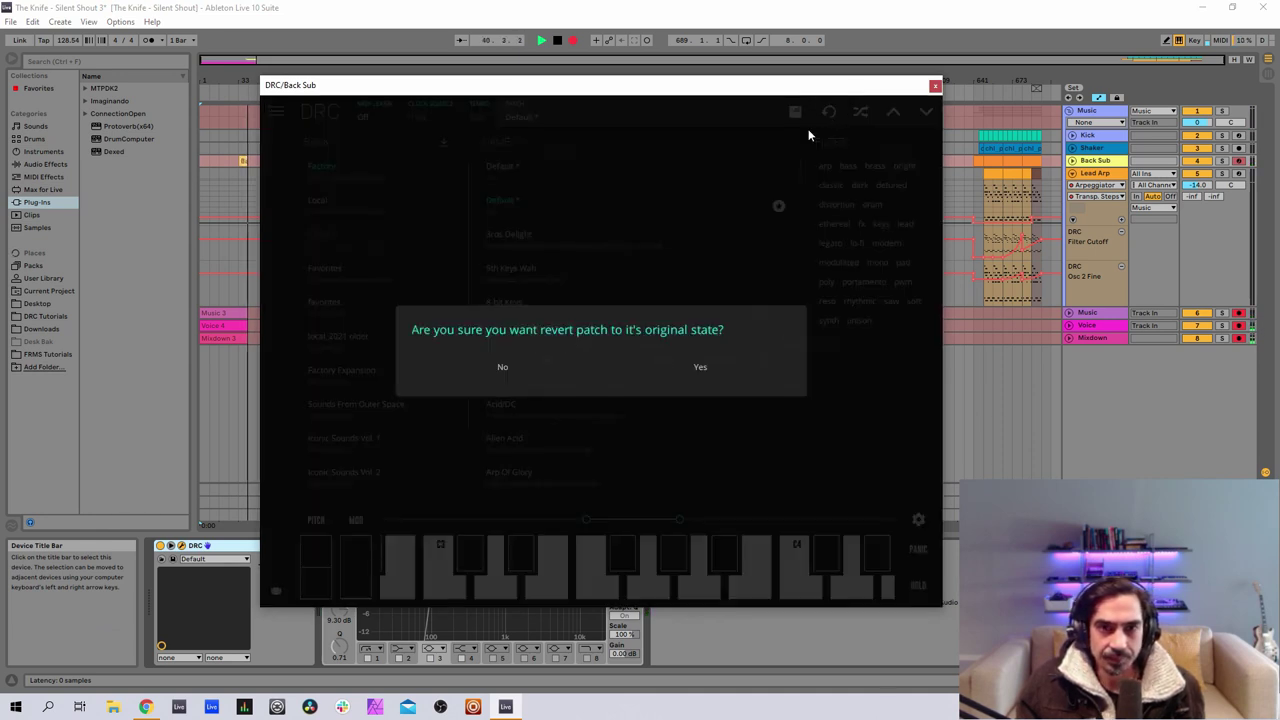
click(700, 366)
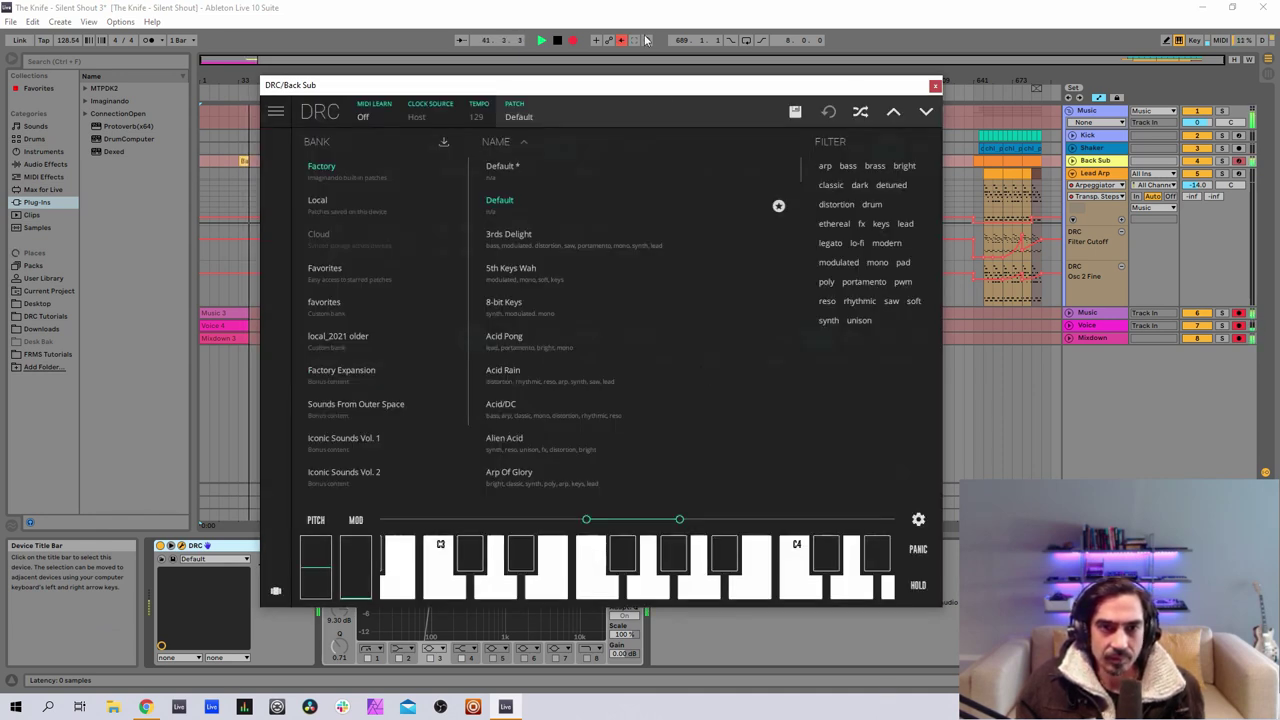
Step: Set oscillator 1 to a sine wave, ring level to maximum, and OSC 2 level to about 0.559
drag(591, 88, 551, 86)
click(612, 123)
click(400, 143)
click(310, 247)
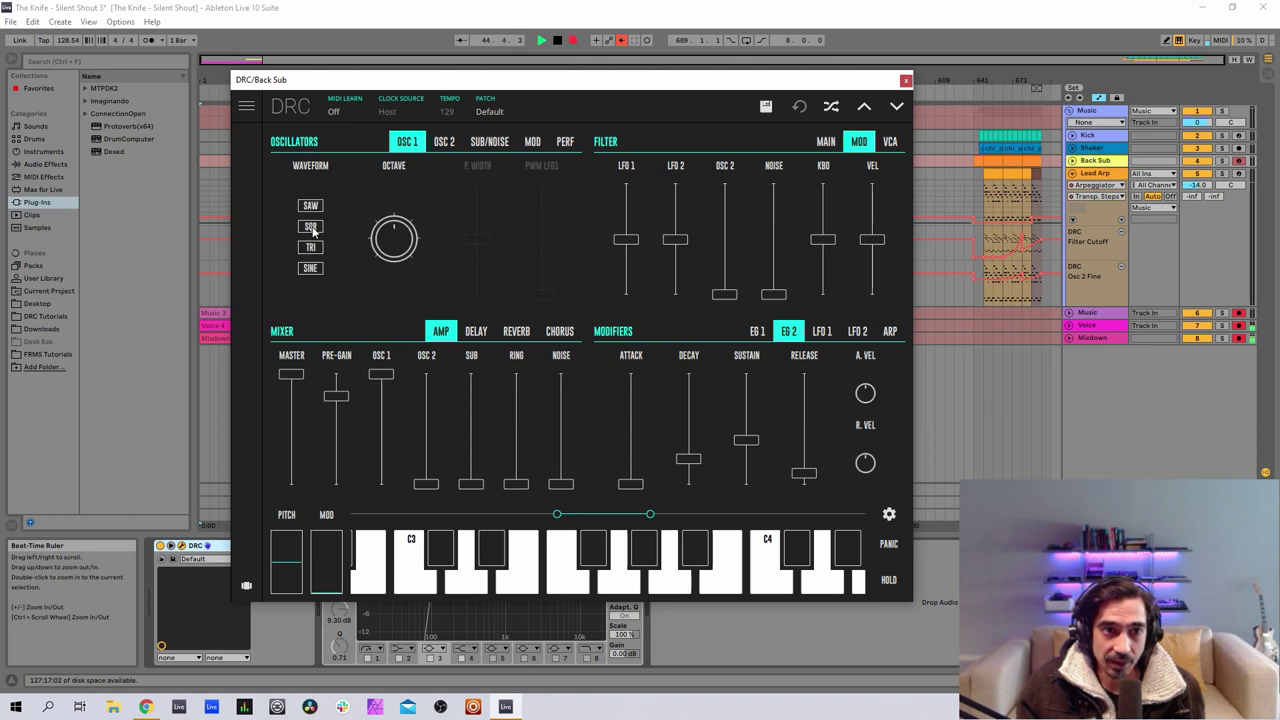
click(312, 267)
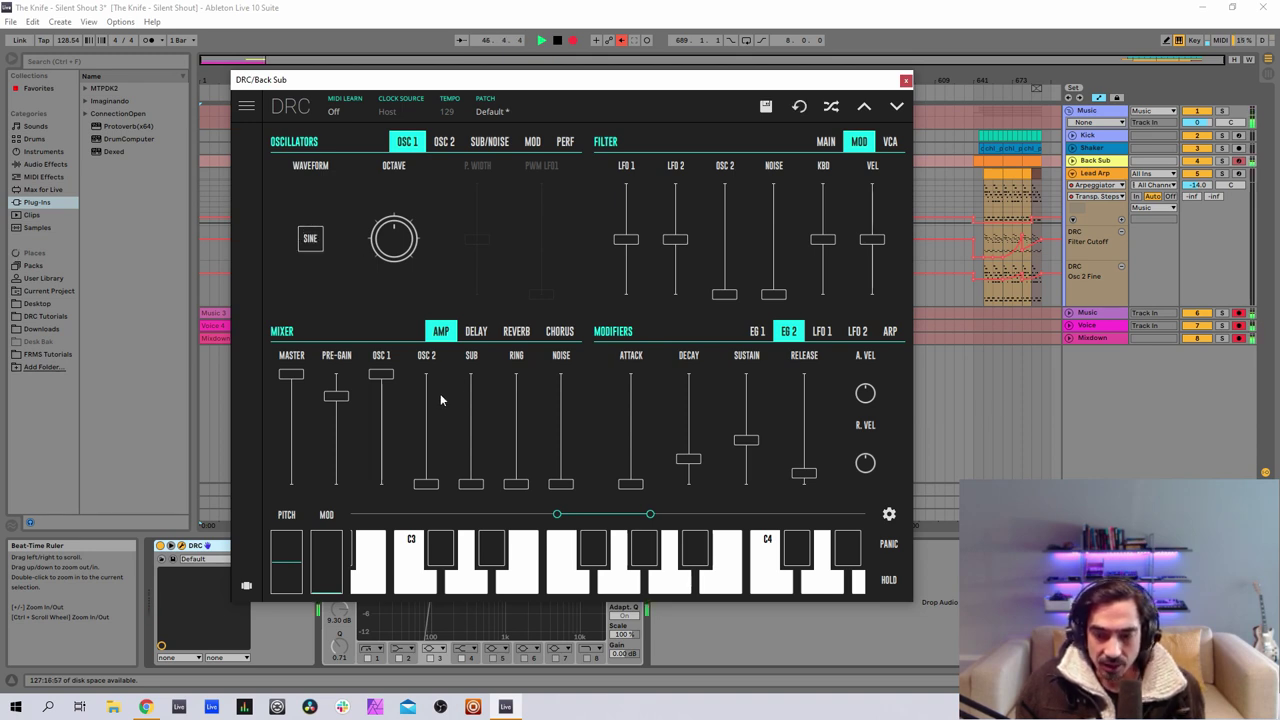
drag(523, 417, 514, 360)
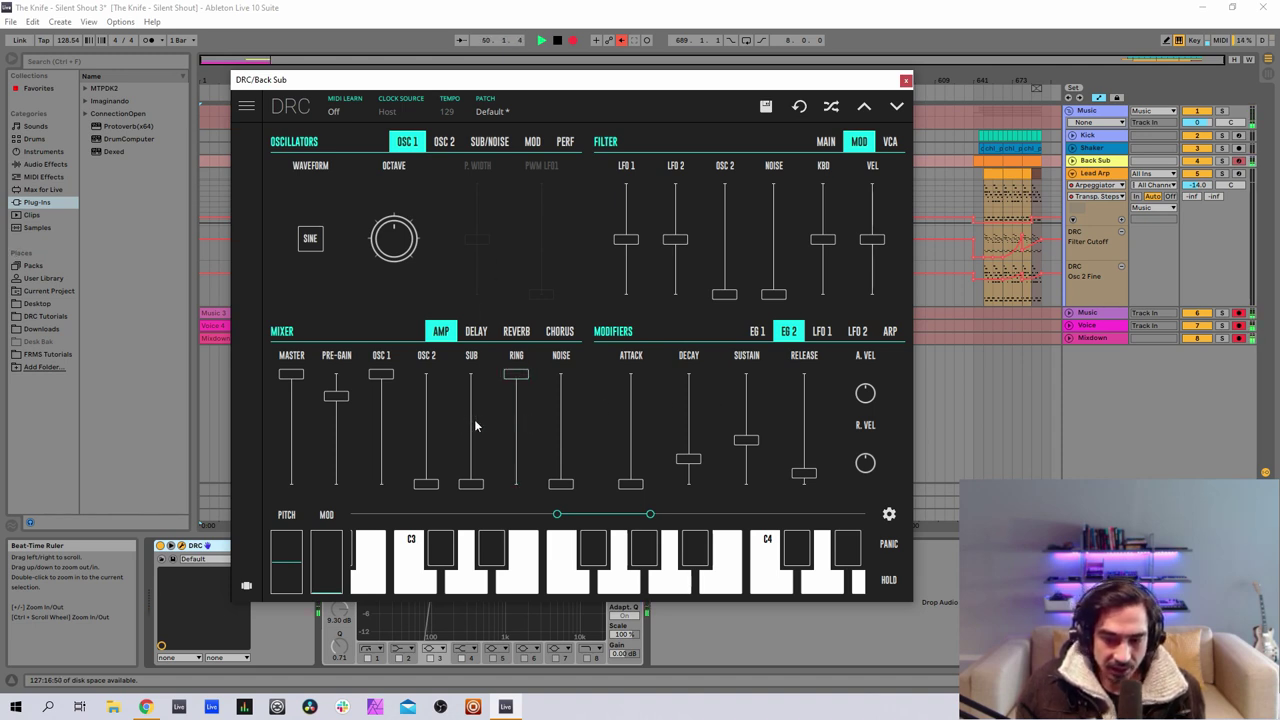
drag(431, 423, 442, 426)
Step: Set the sub oscillator to a sine wave at level 0.505
click(488, 143)
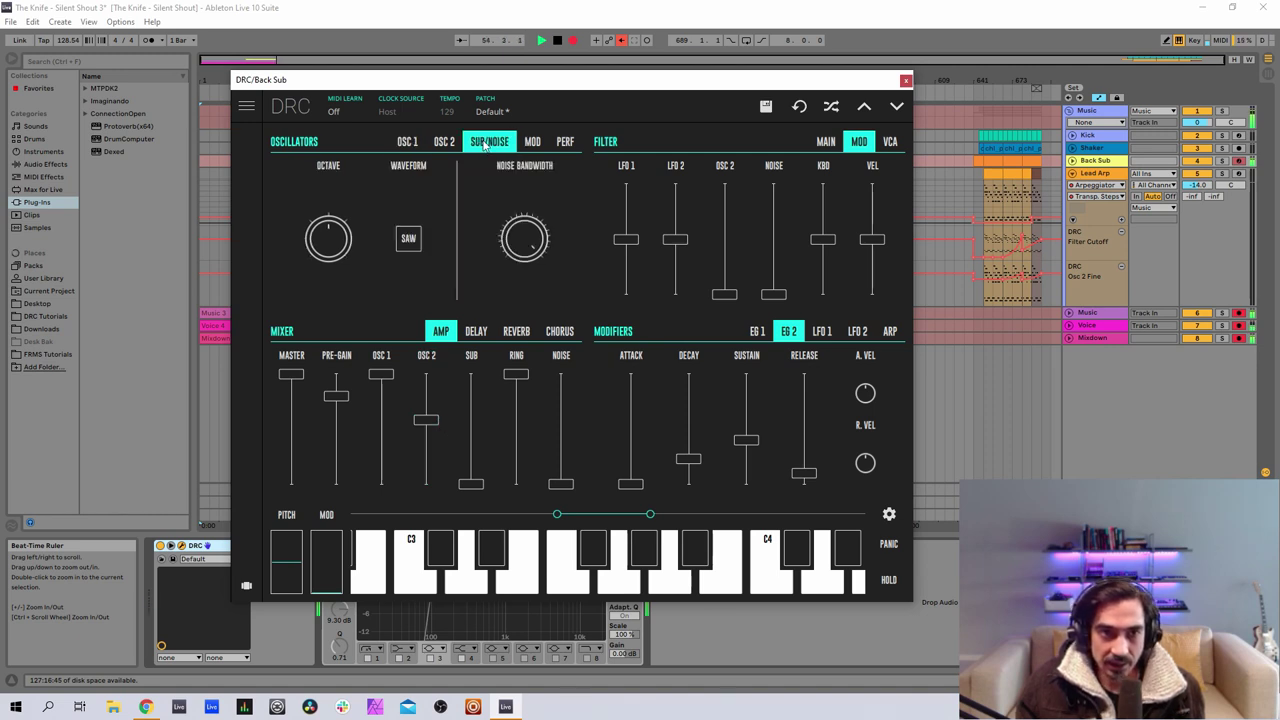
click(408, 238)
click(407, 268)
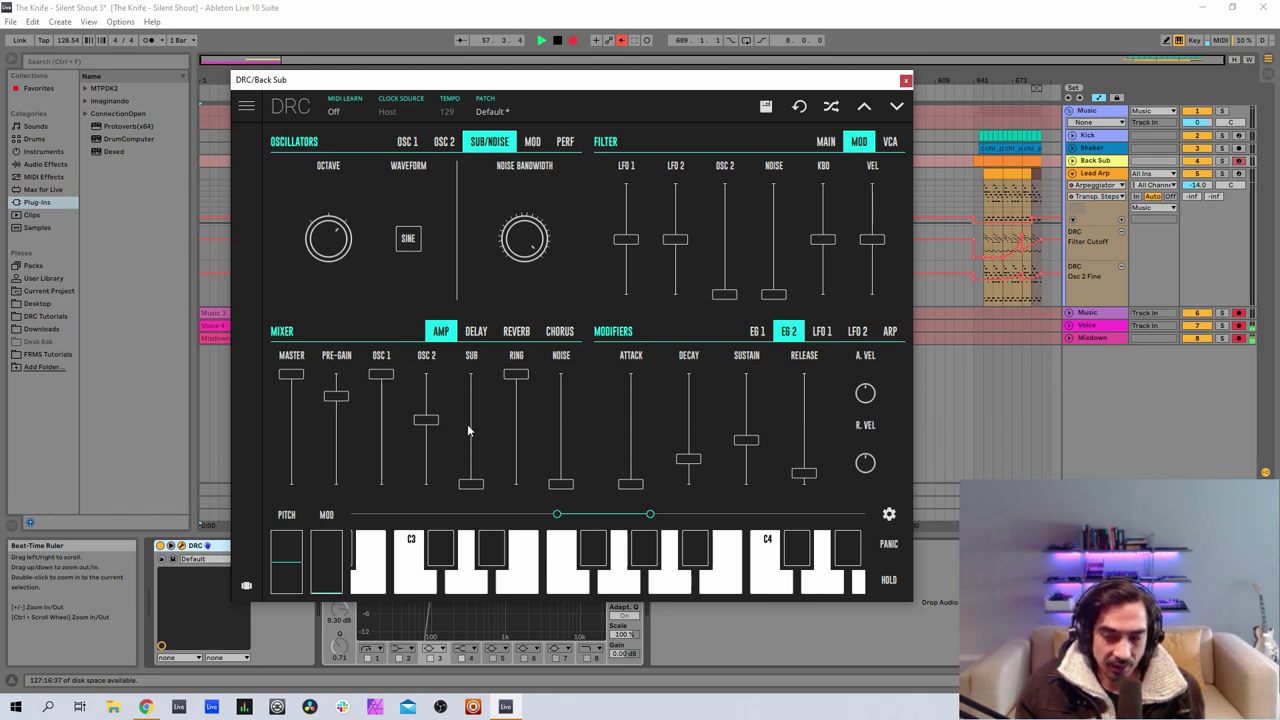
drag(468, 422, 475, 432)
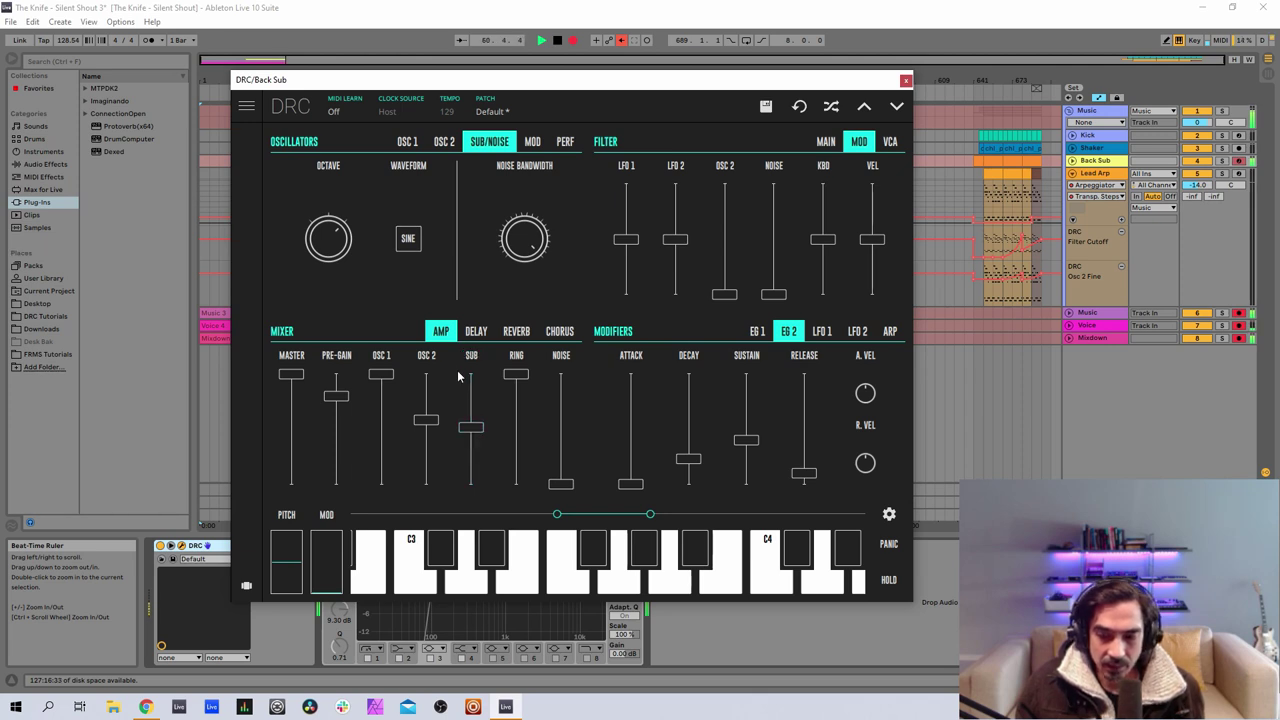
click(444, 142)
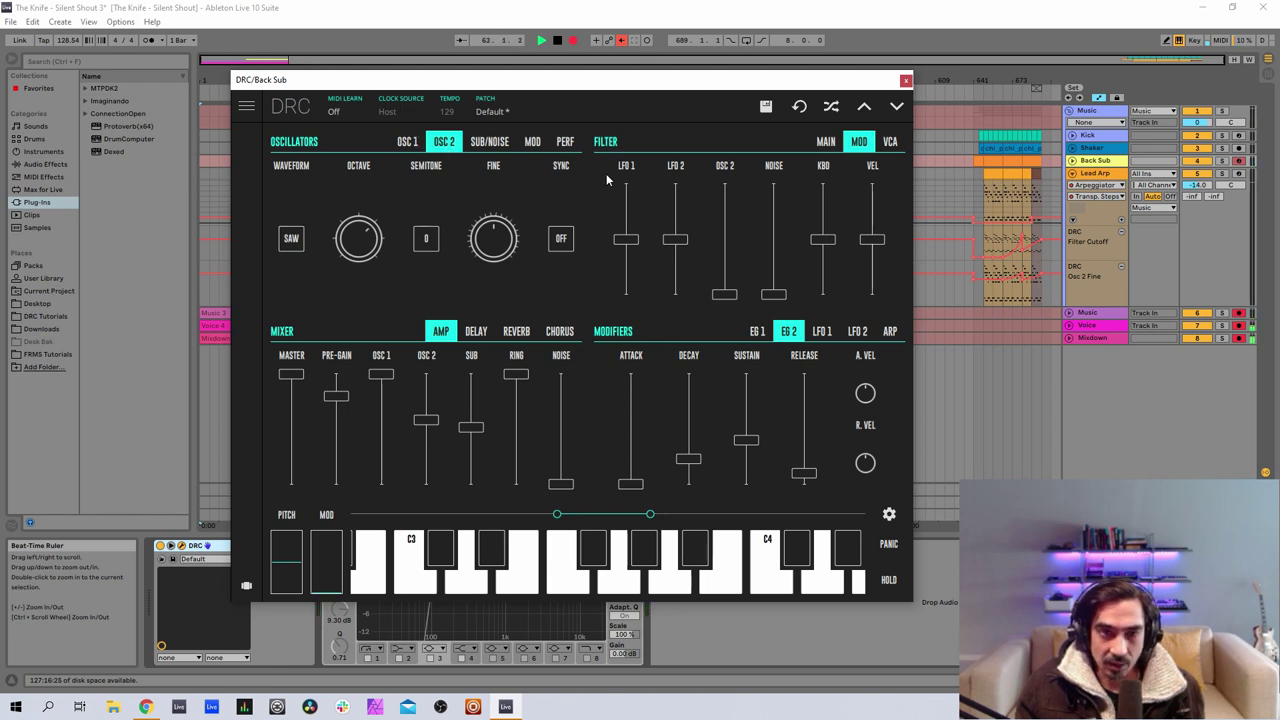
click(409, 143)
click(480, 145)
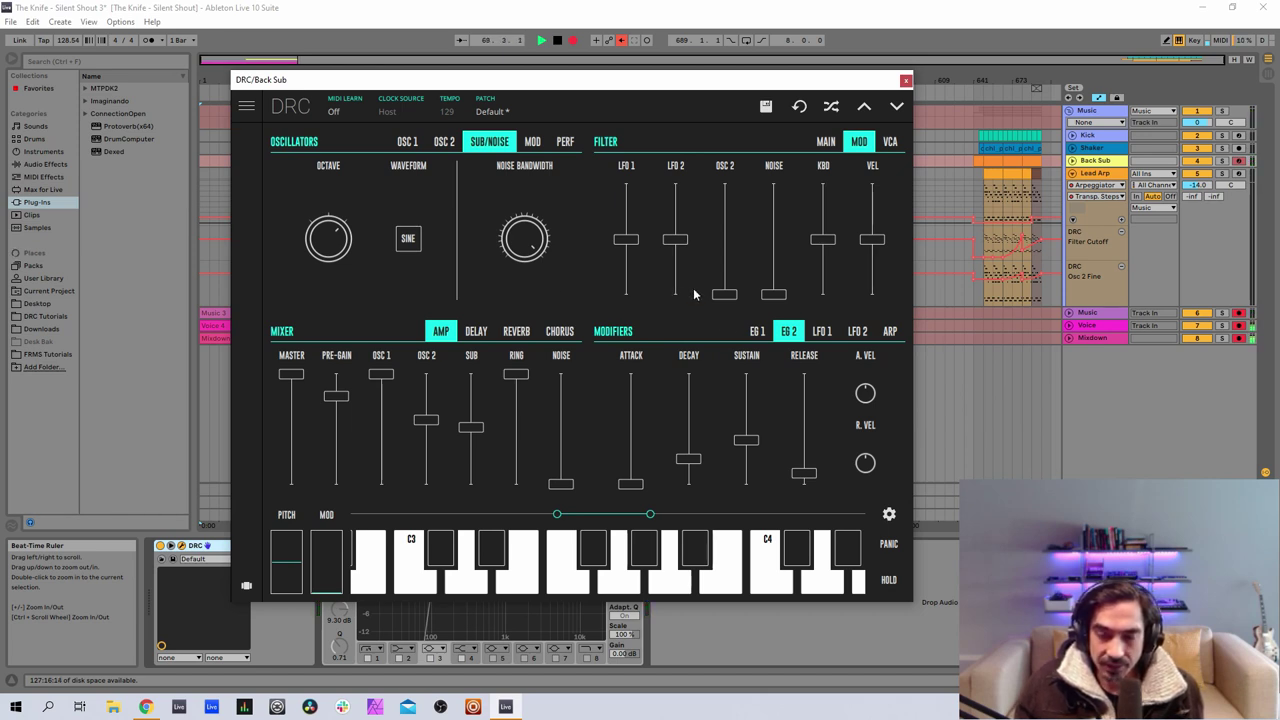
Step: Set the filter's EG 2 amount to about 0.489 and raise the cutoff slightly
click(823, 142)
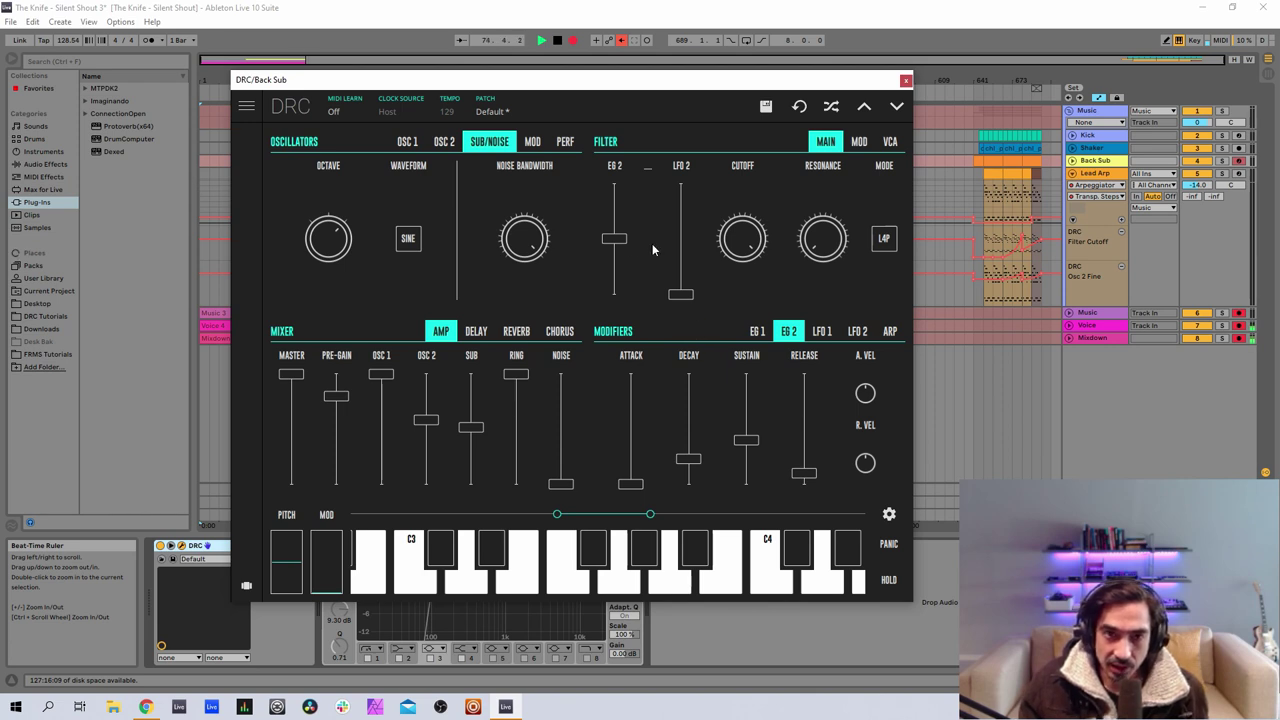
drag(616, 240, 621, 246)
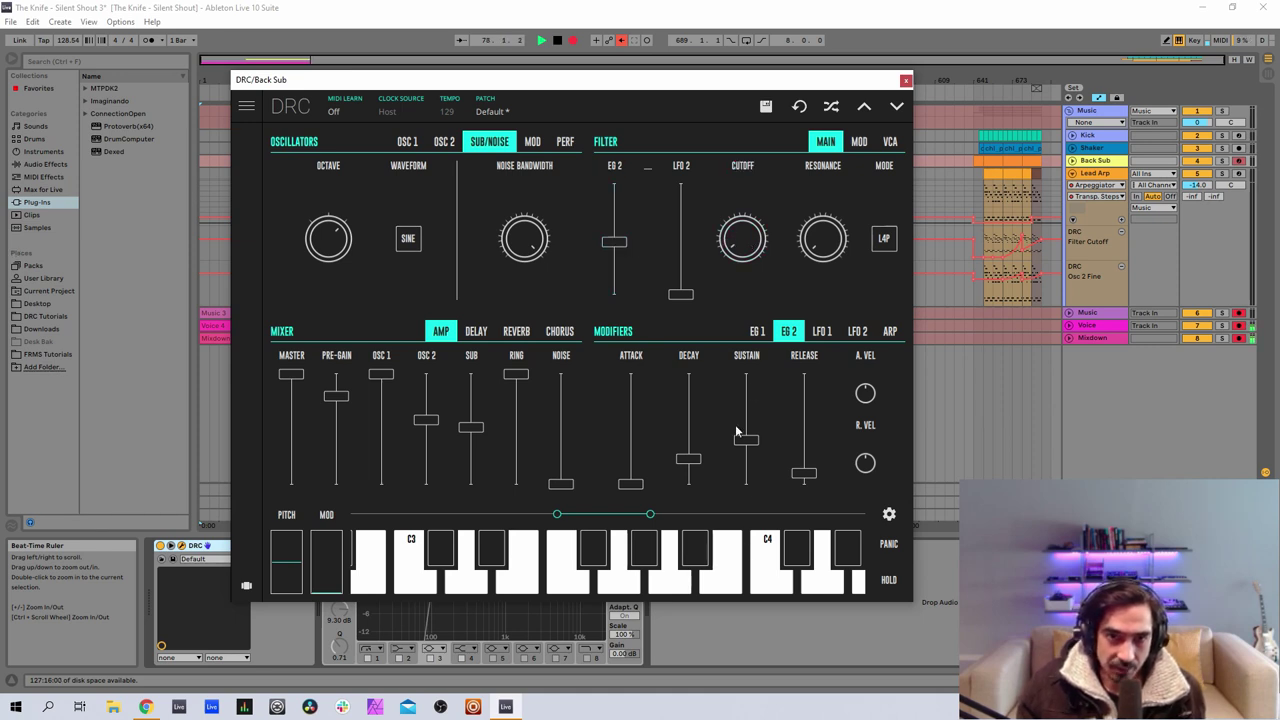
mouse_move(760, 262)
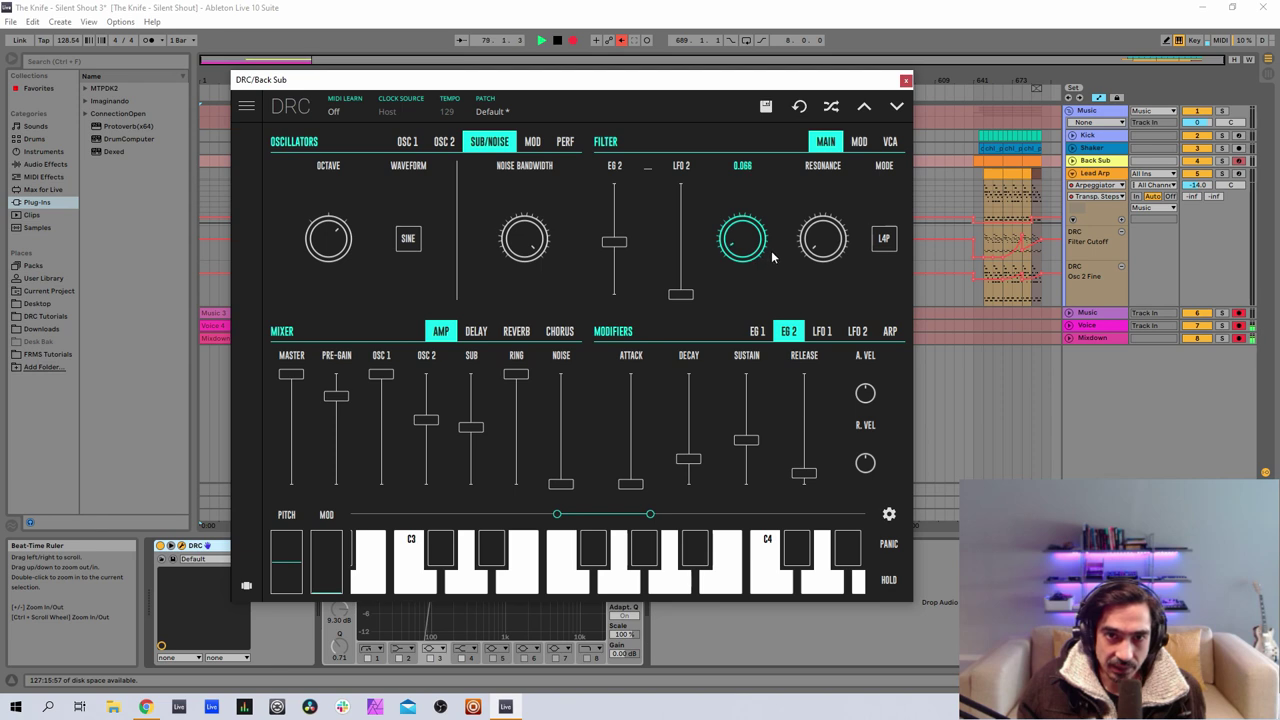
drag(776, 249, 782, 241)
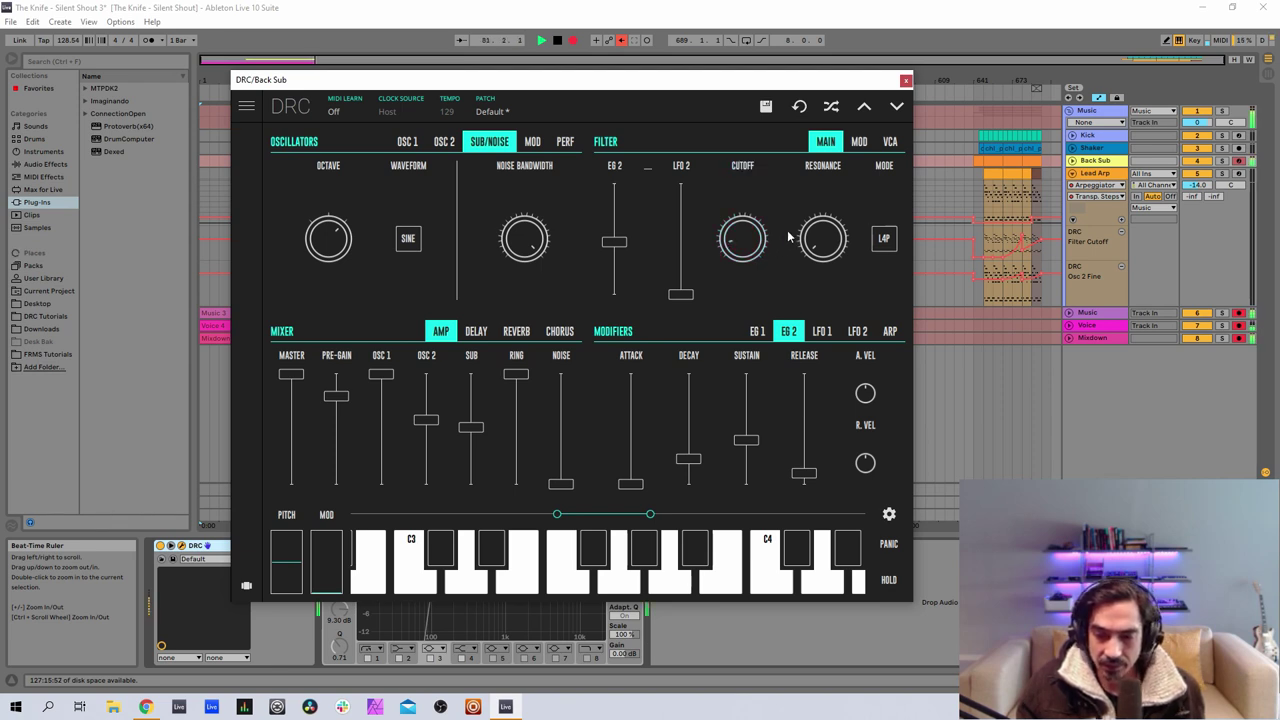
Step: Turn the oscillator MOD destination amount up from 0 to about 0.382
click(535, 143)
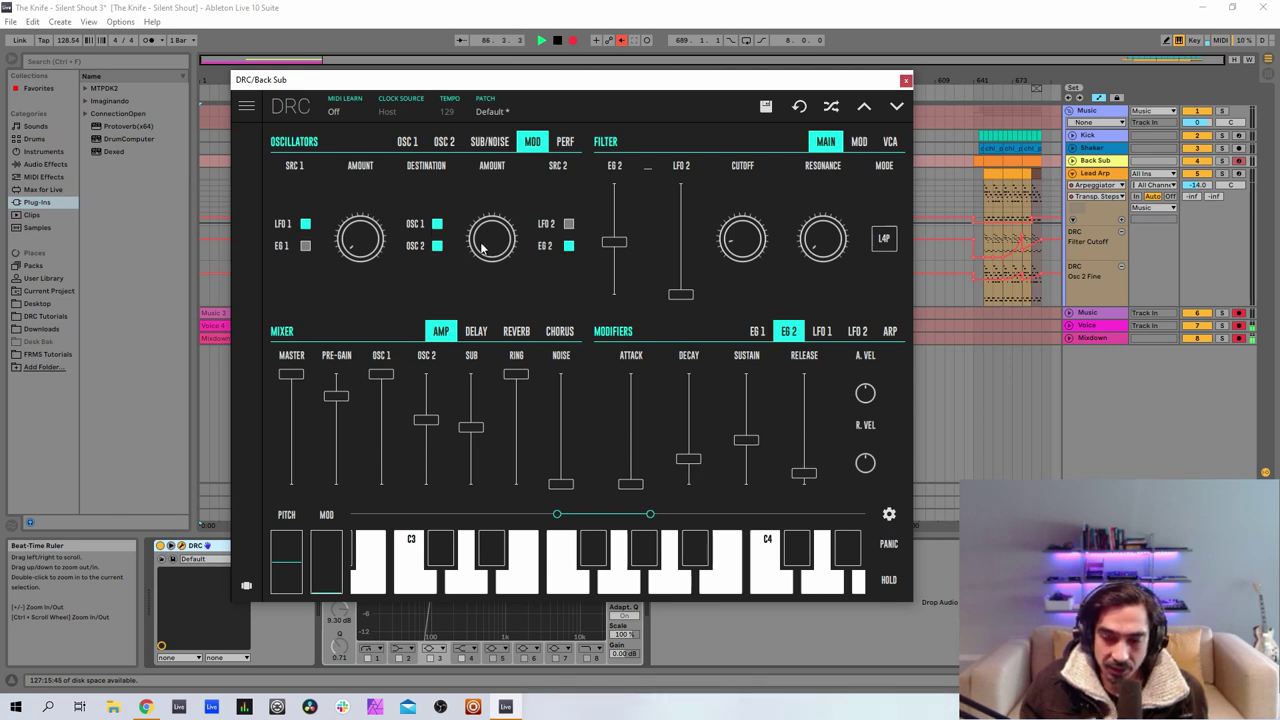
mouse_move(481, 247)
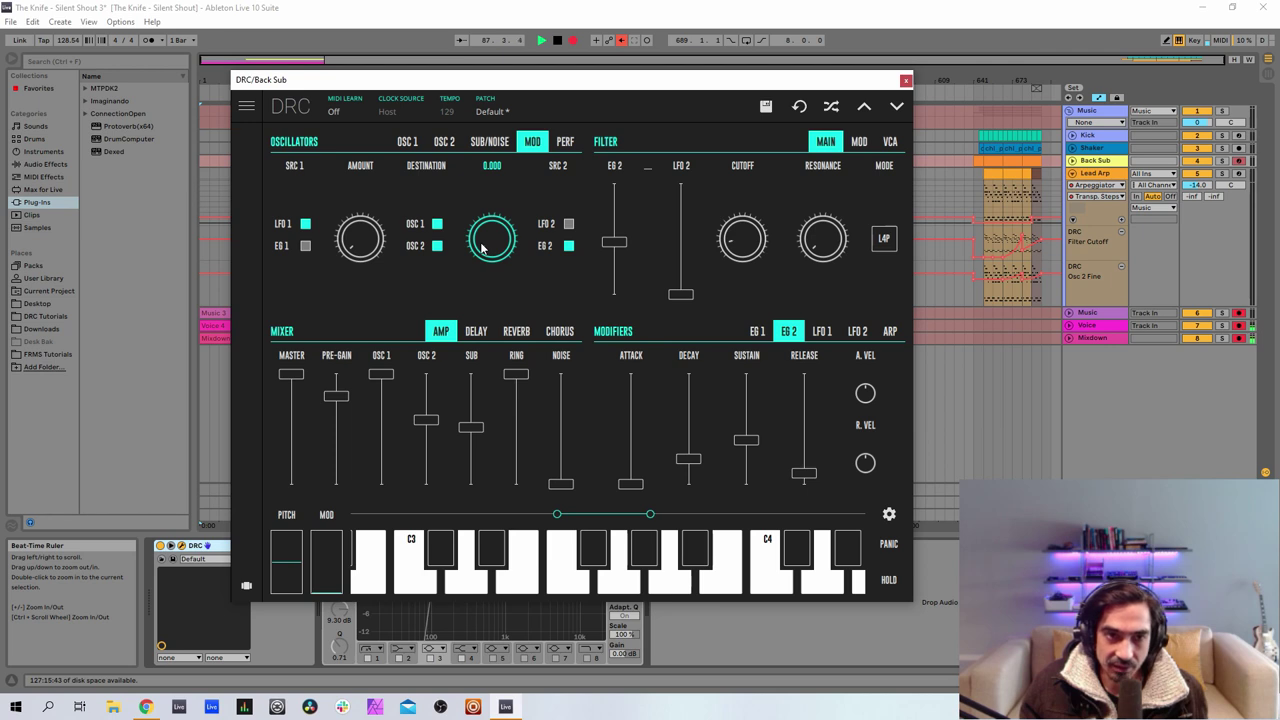
drag(481, 247, 464, 93)
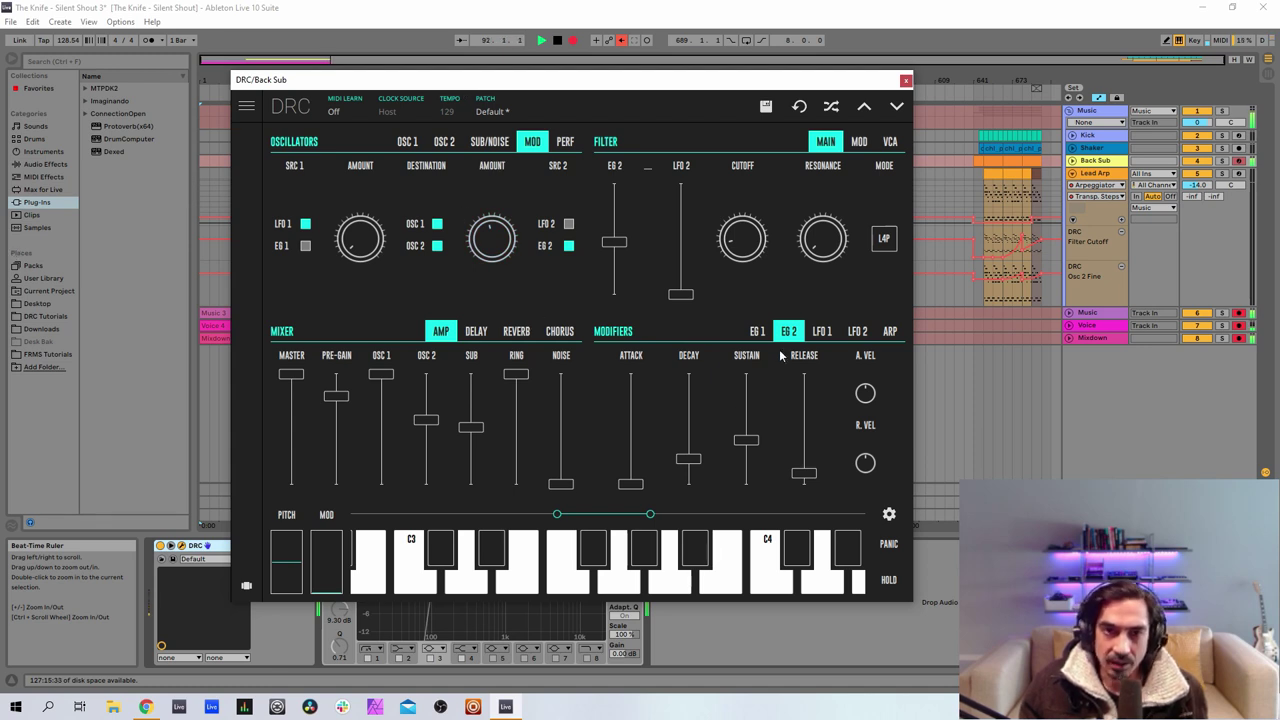
Step: Shape EG 1 with zero attack, decay about 0.474, sustain about 0.535 and release about 0.401
click(757, 331)
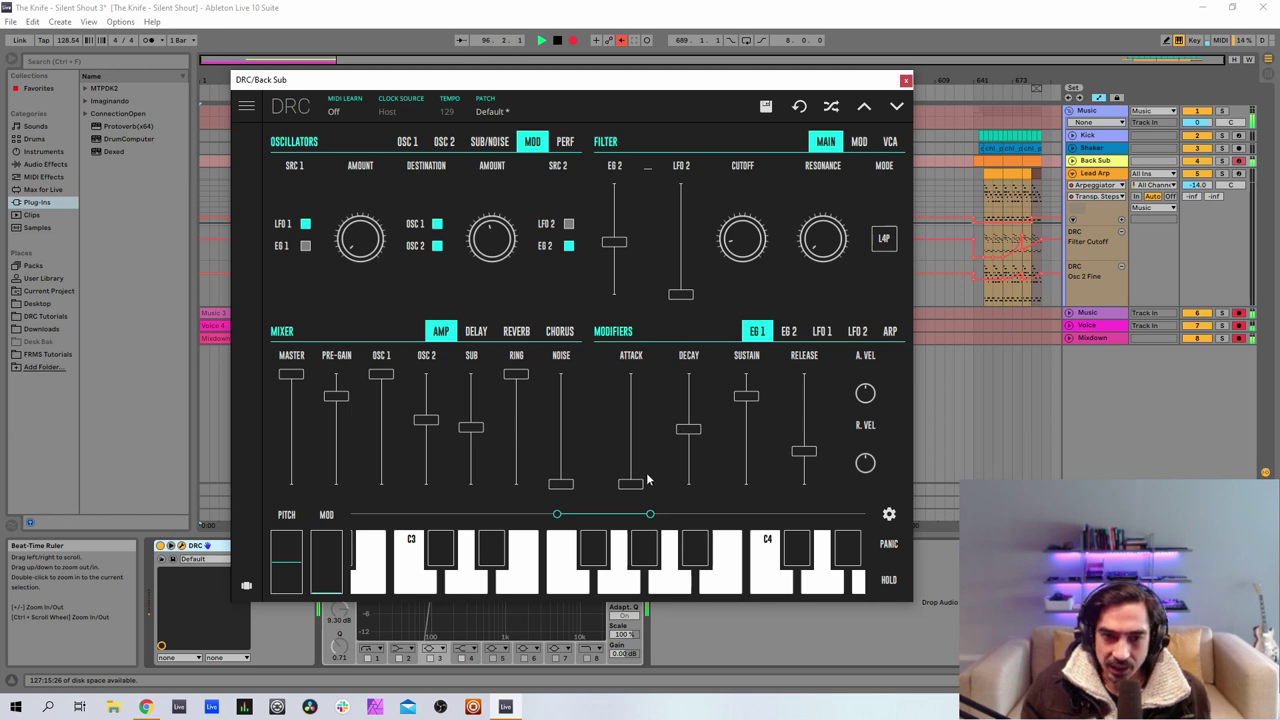
mouse_move(631, 488)
mouse_down()
mouse_move(651, 490)
mouse_move(636, 485)
mouse_up()
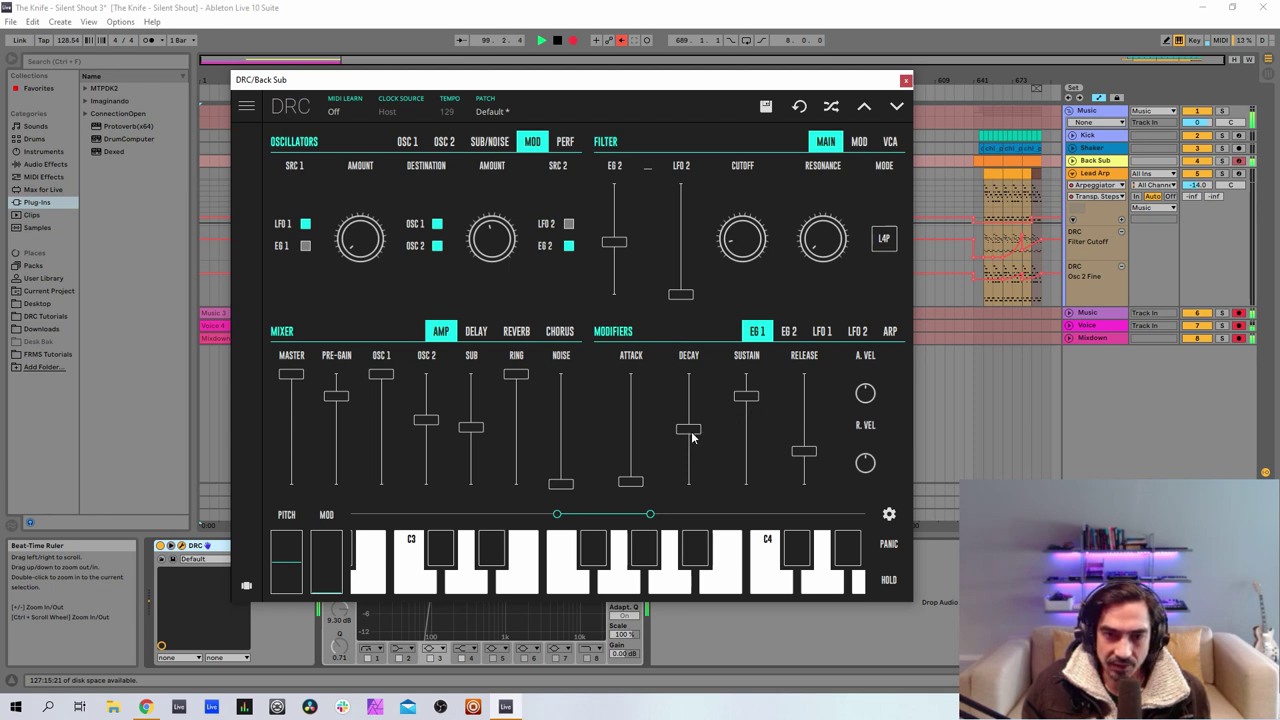
drag(693, 437, 699, 437)
drag(757, 404, 771, 441)
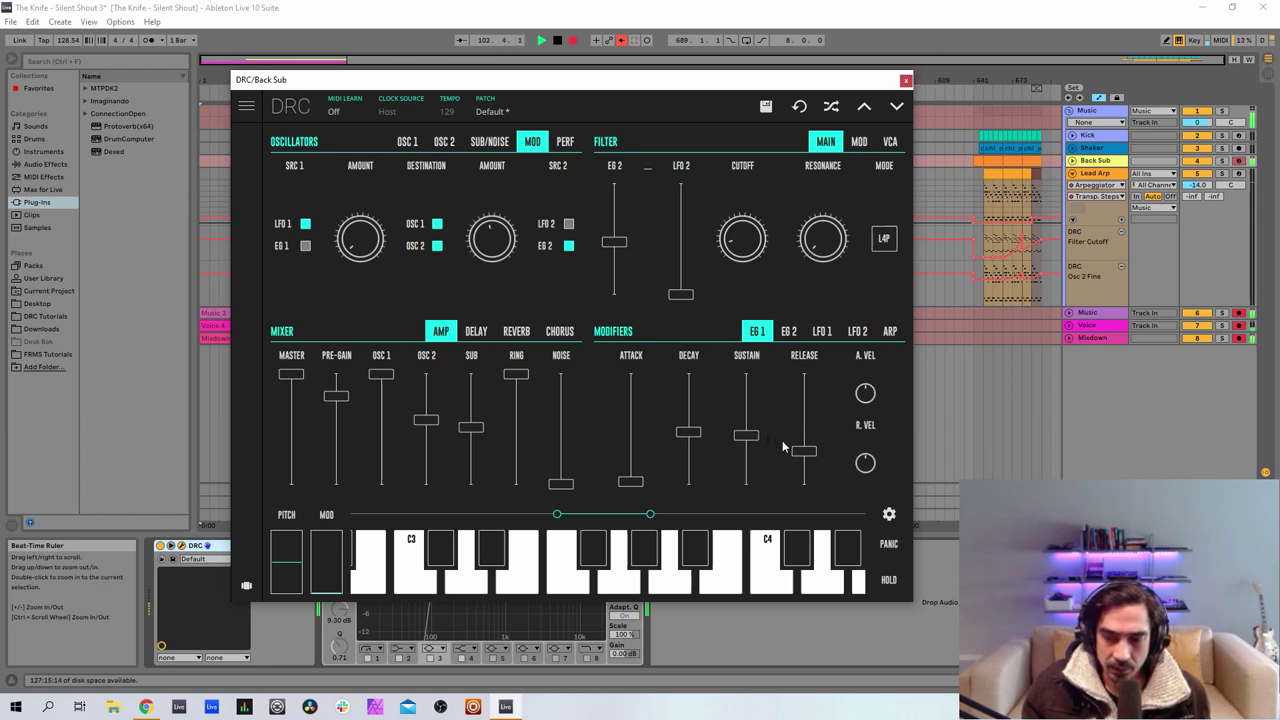
mouse_move(804, 453)
drag(804, 455, 824, 445)
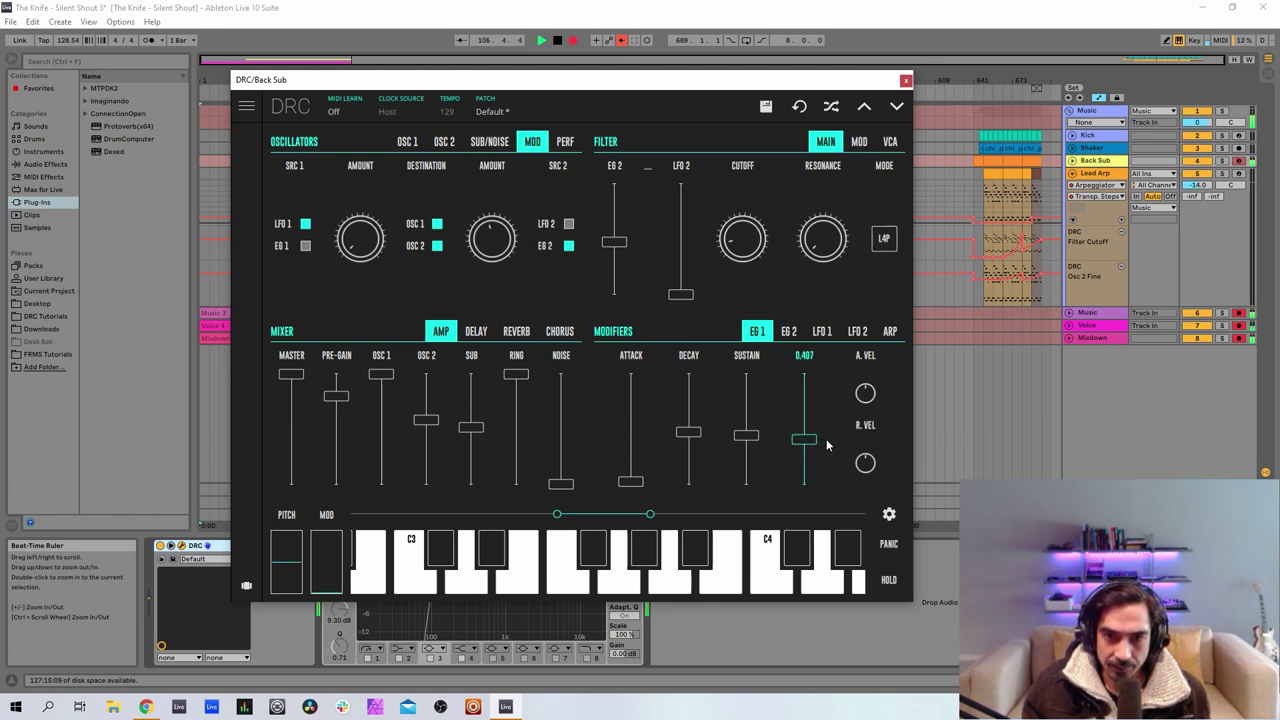
Step: Shorten the EG 2 envelope's decay slightly
click(789, 333)
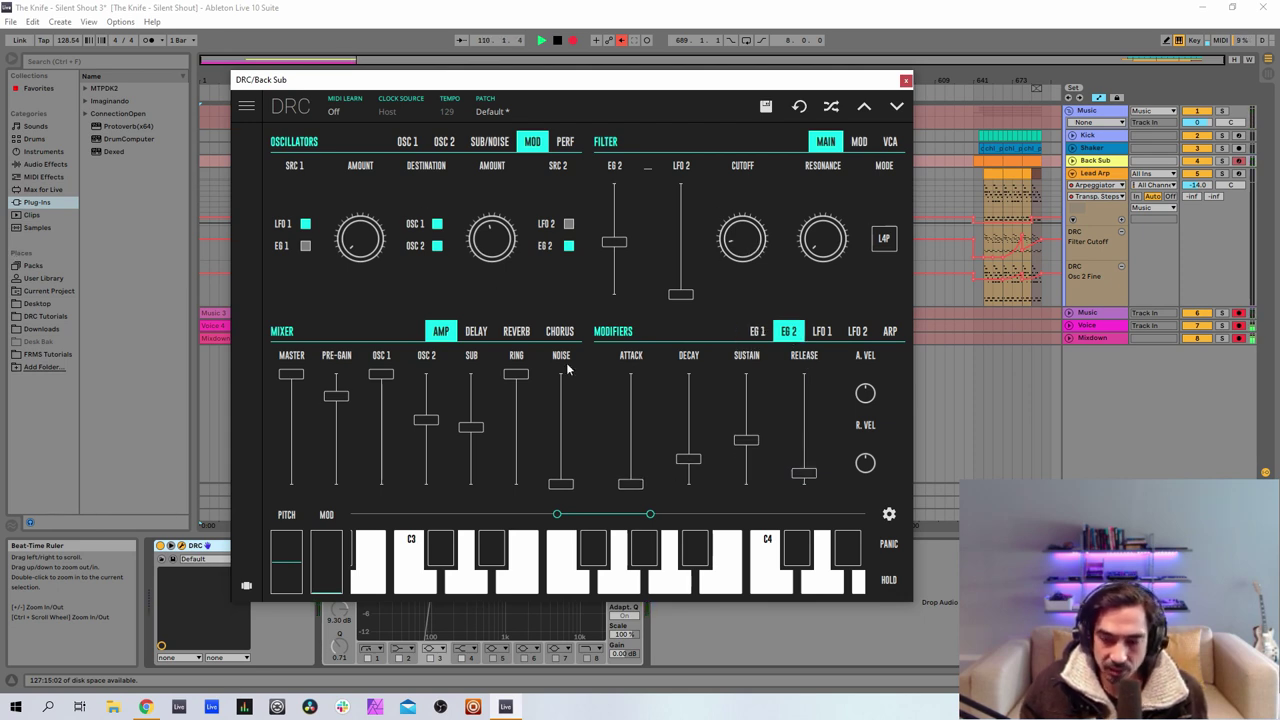
click(689, 461)
drag(692, 462, 820, 448)
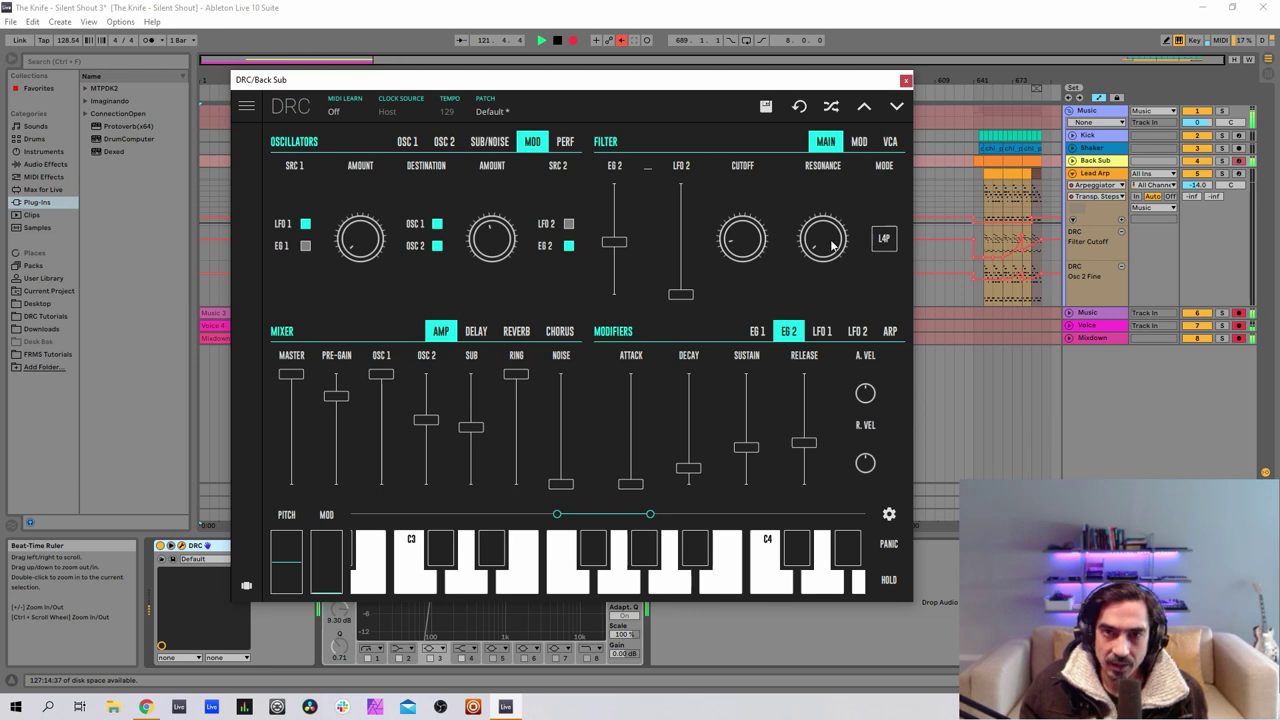
Step: Close the Back Sub synth, arm Lead Arp, and open its DRC window beside the arrangement
click(906, 81)
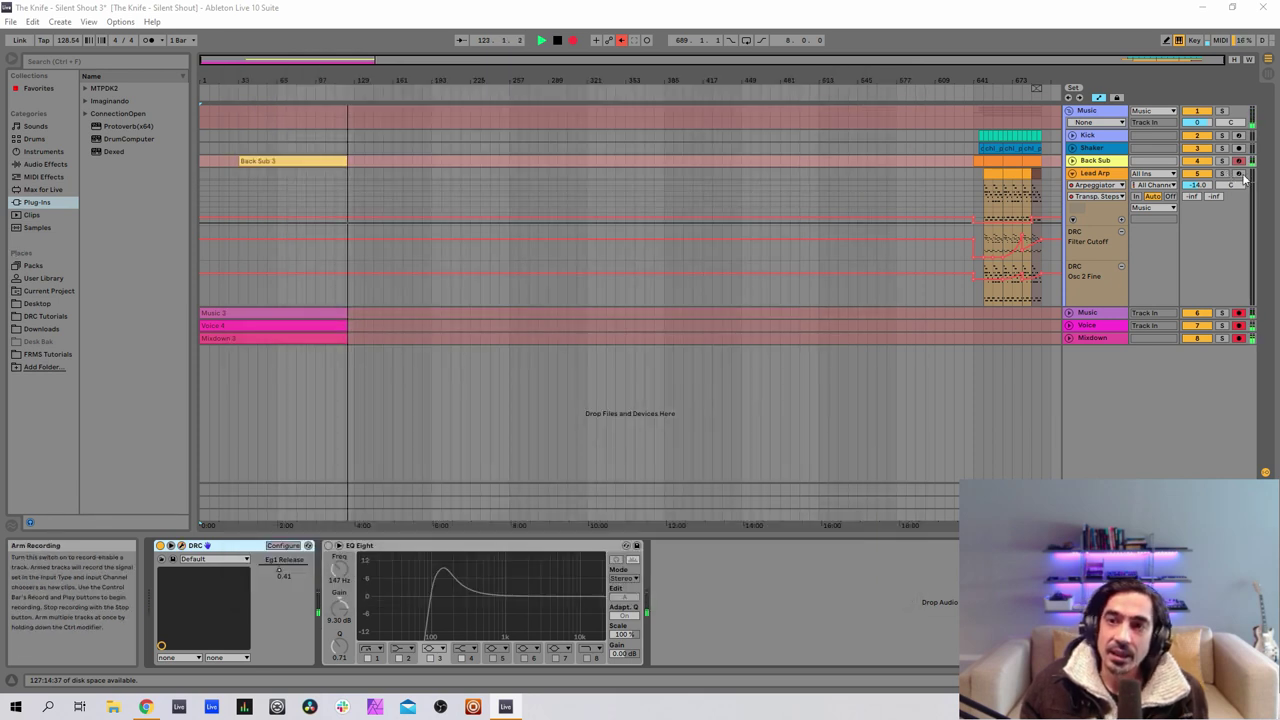
click(1240, 175)
click(1101, 177)
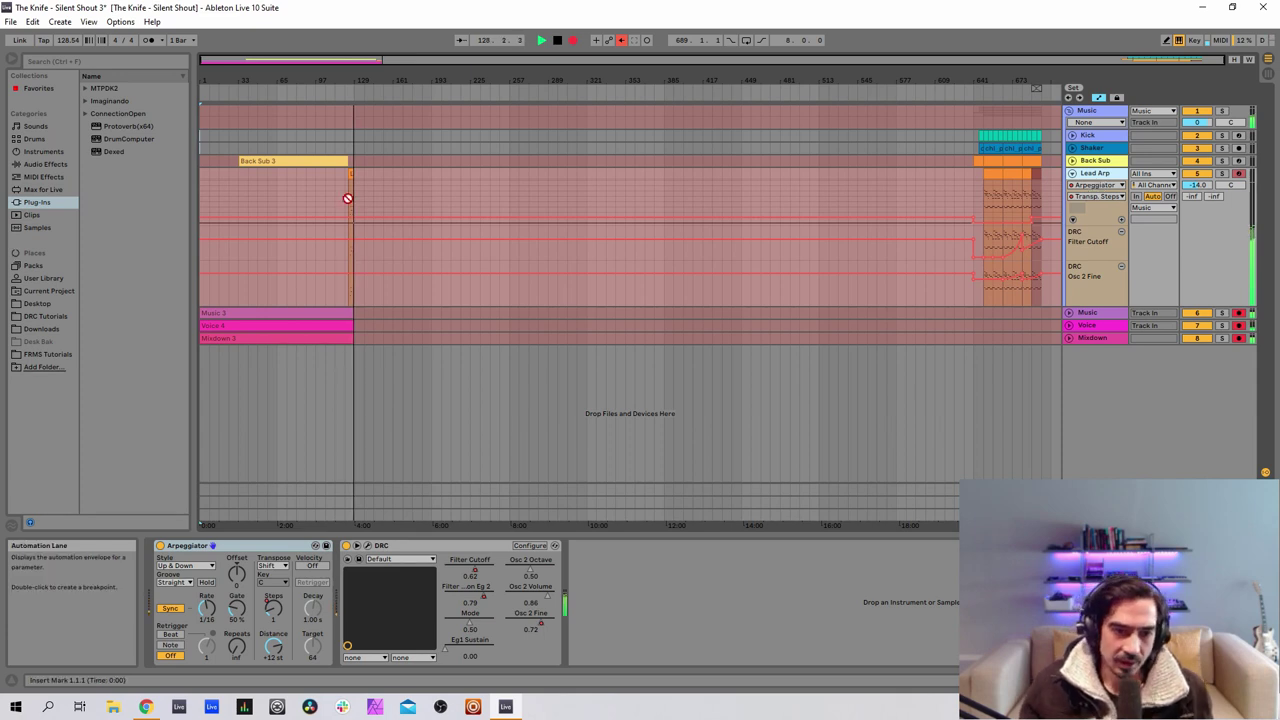
click(368, 545)
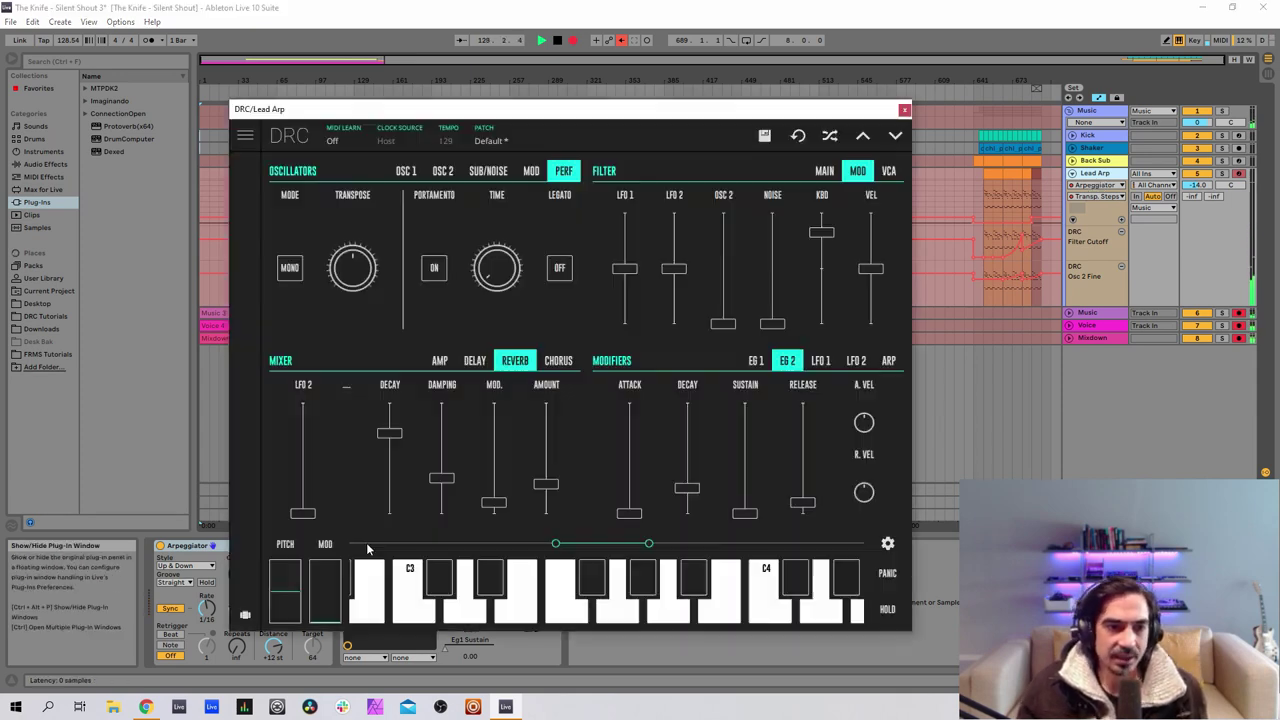
drag(503, 107, 611, 83)
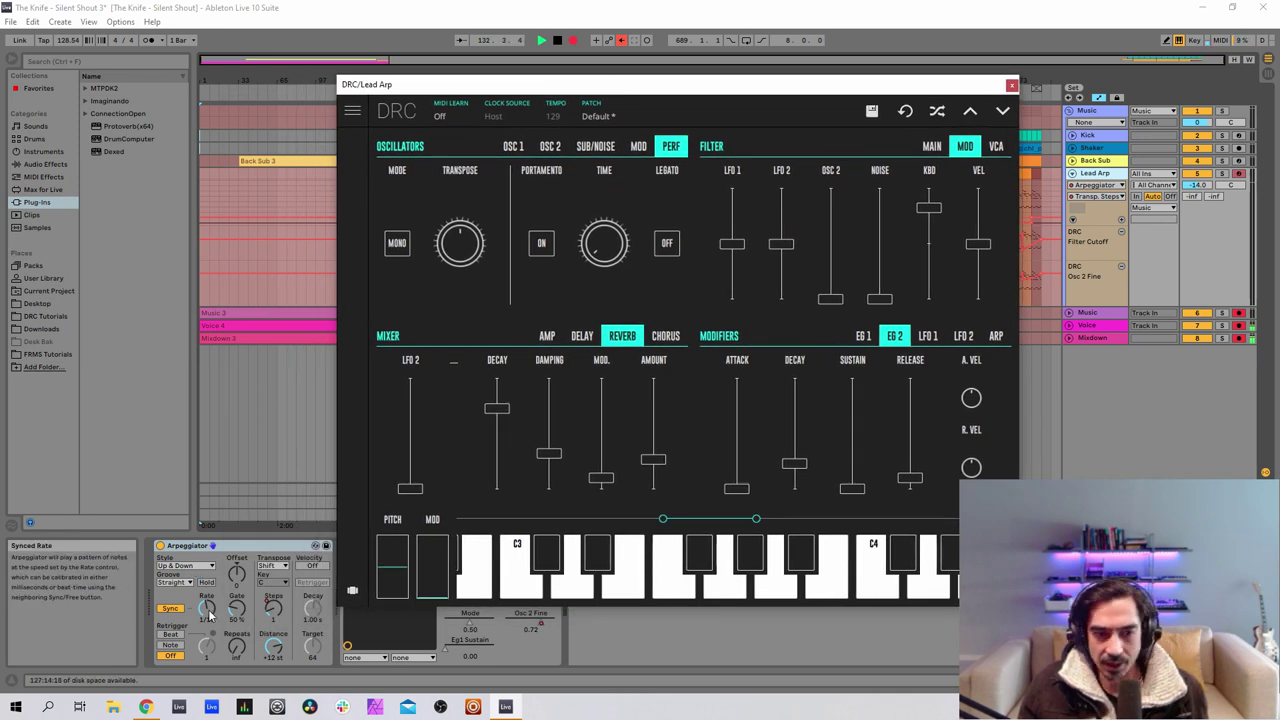
Step: Select Back Sub and switch its EQ Eight back on
click(1110, 161)
drag(519, 89, 825, 69)
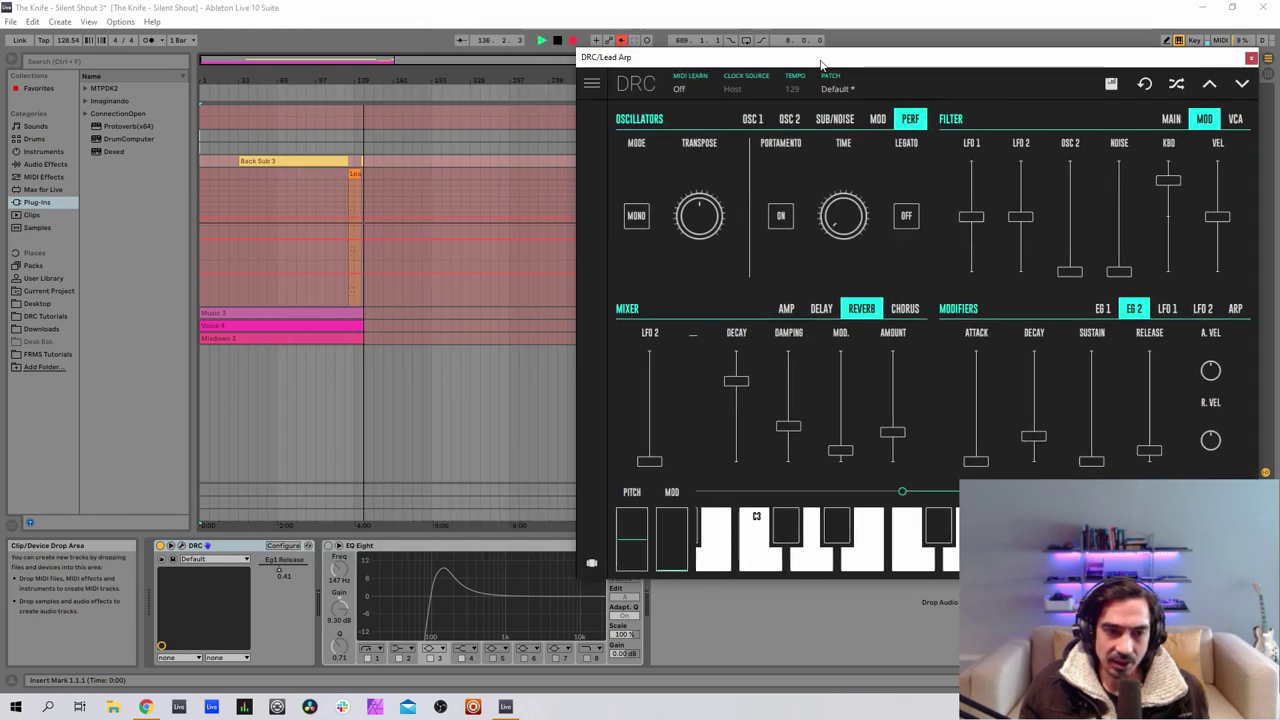
click(330, 546)
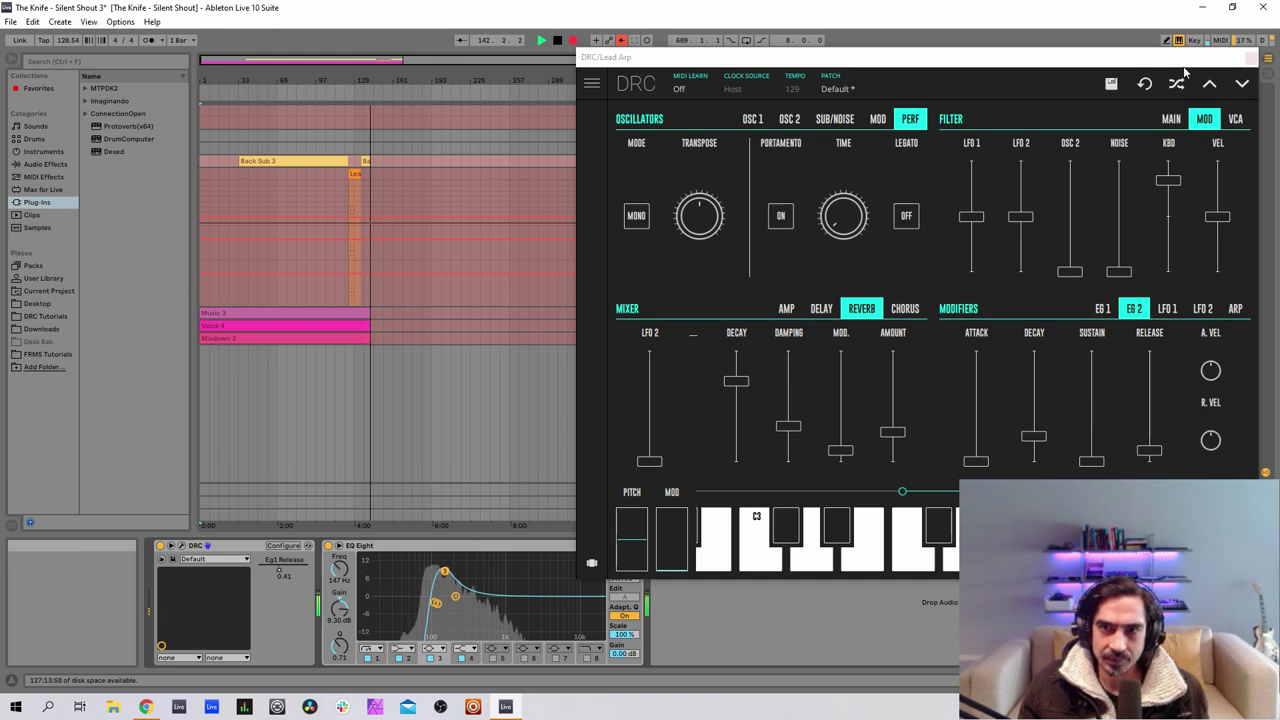
Step: Select Lead Arp and revert its DRC synth to the Default patch, confirming the revert
drag(1134, 62, 766, 99)
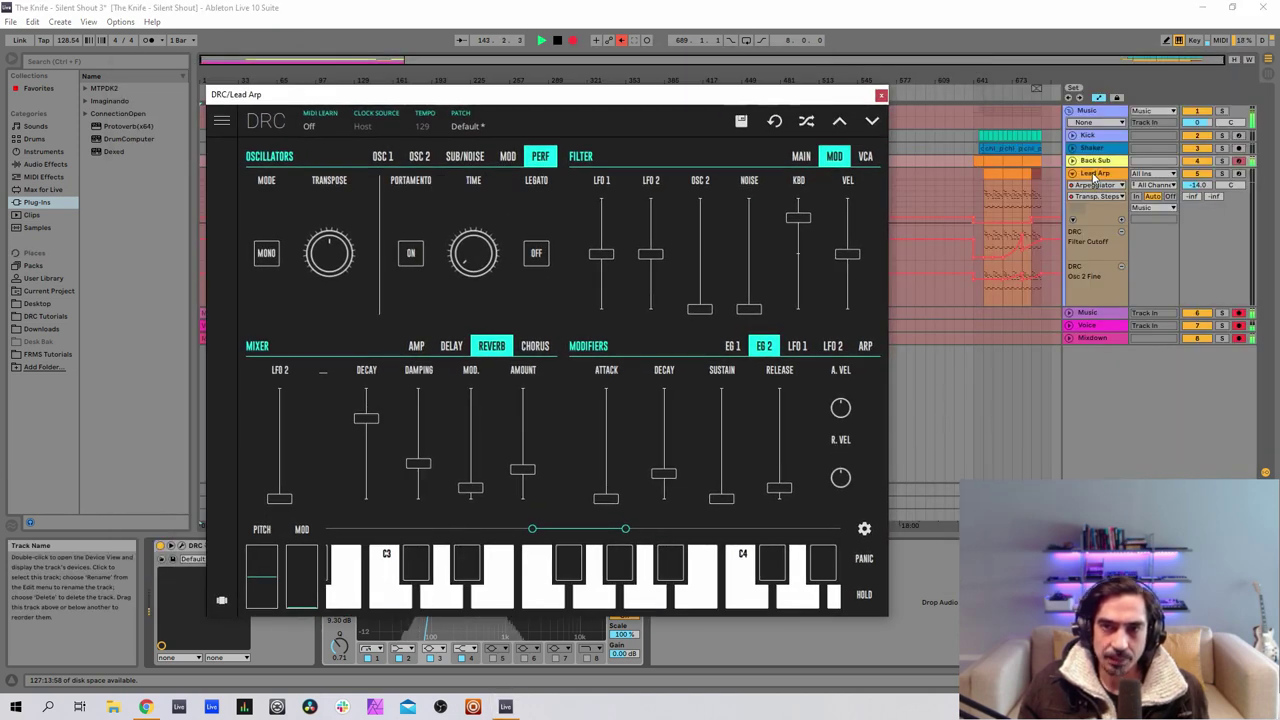
click(1094, 174)
mouse_move(483, 100)
mouse_down()
mouse_move(570, 100)
mouse_move(500, 94)
mouse_up()
click(530, 116)
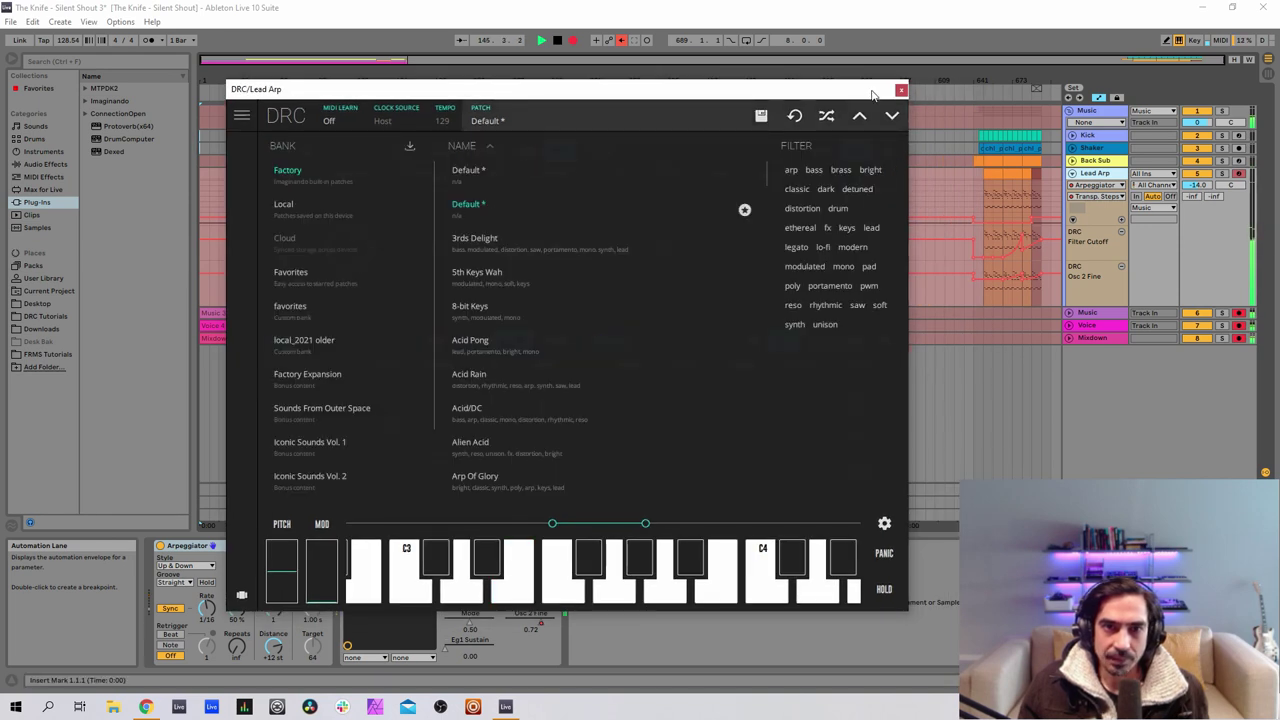
click(794, 115)
click(664, 368)
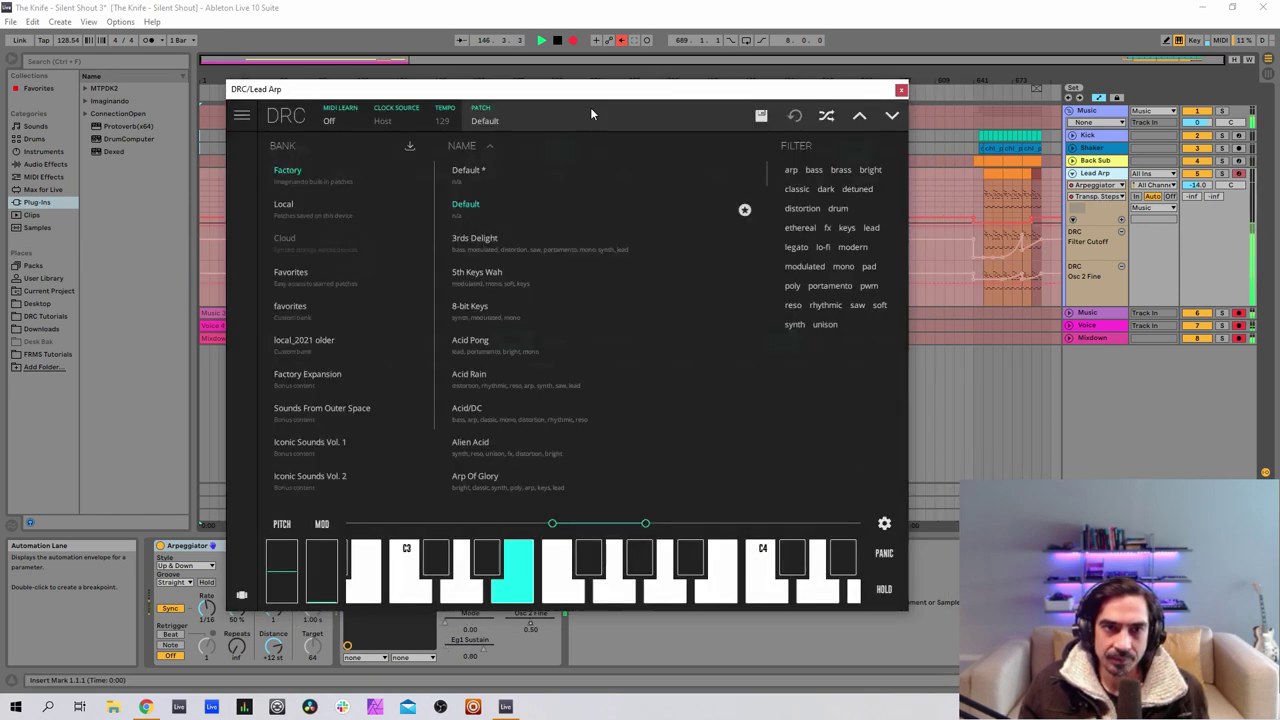
Step: Set oscillator 2 to octave 1, raise its mix level, and detune it slightly upward
click(563, 112)
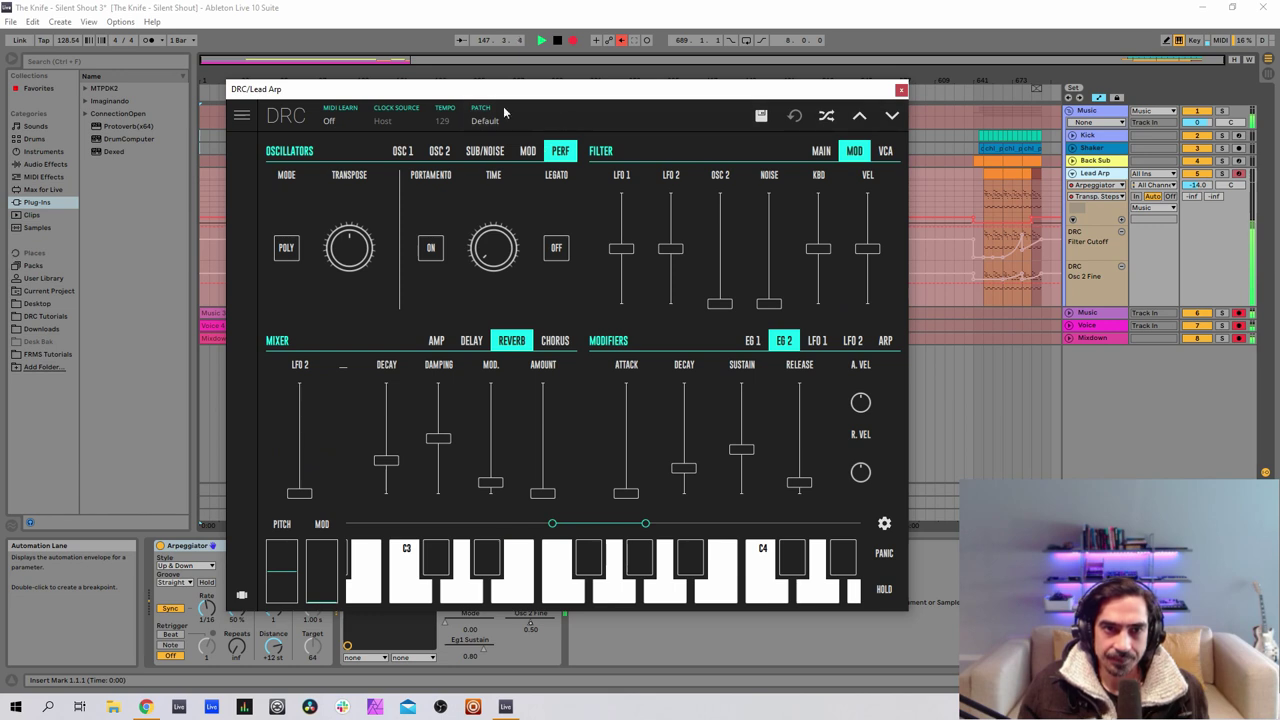
drag(496, 94, 510, 97)
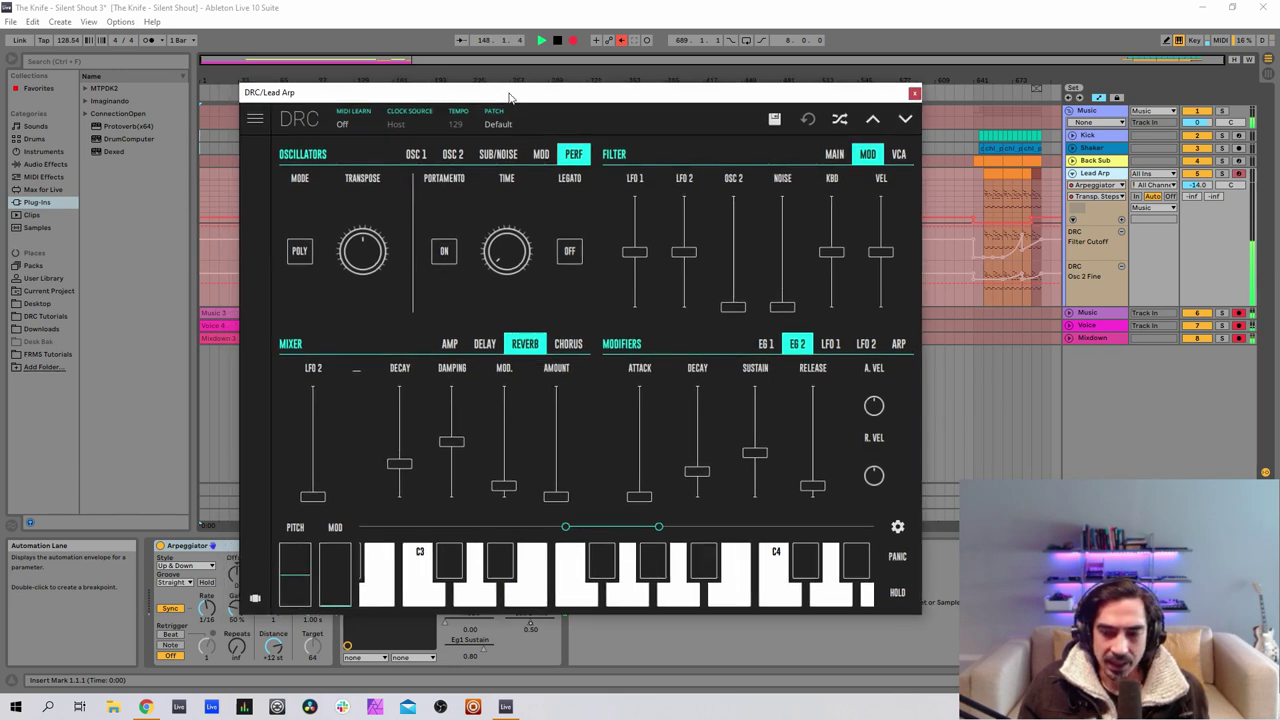
click(417, 157)
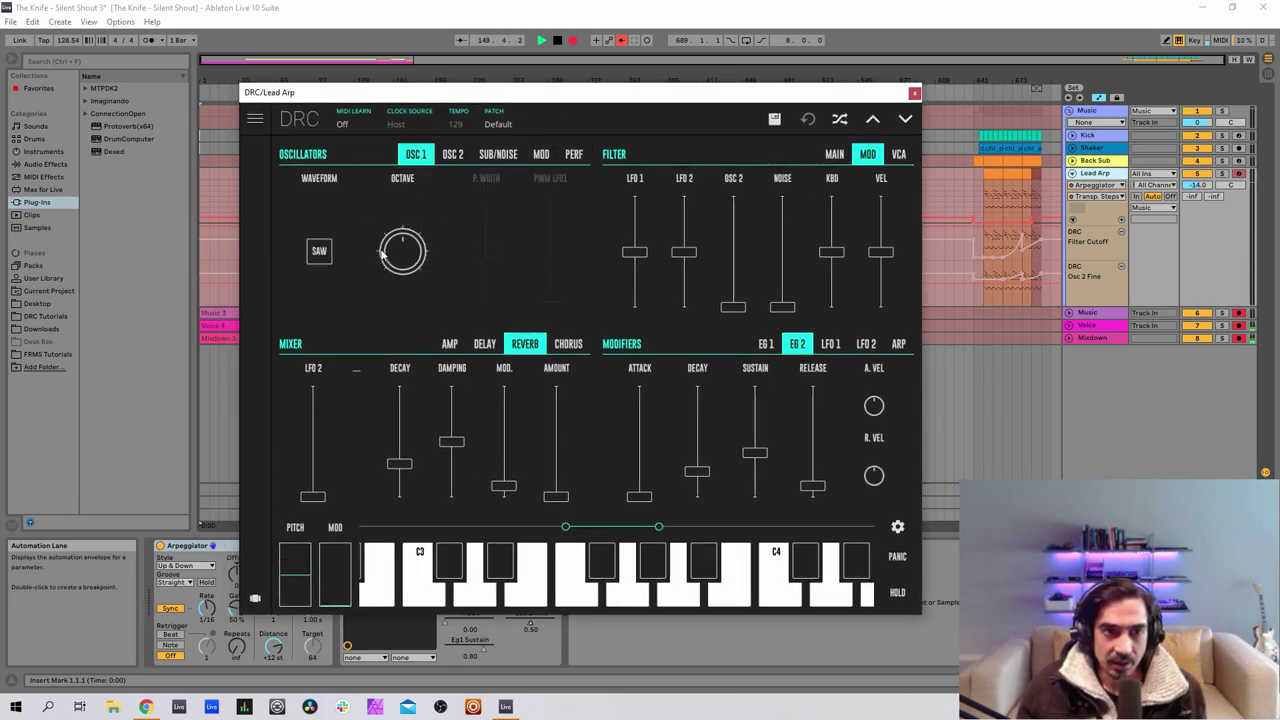
click(452, 155)
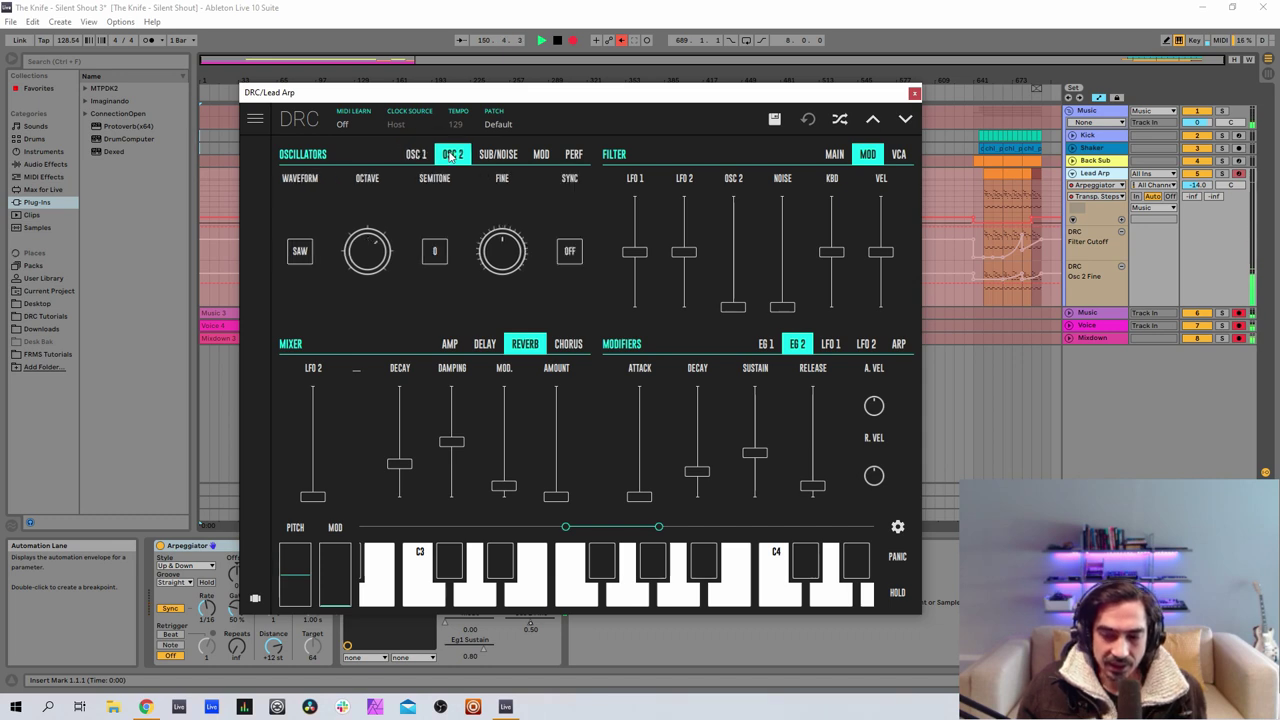
drag(368, 252, 433, 273)
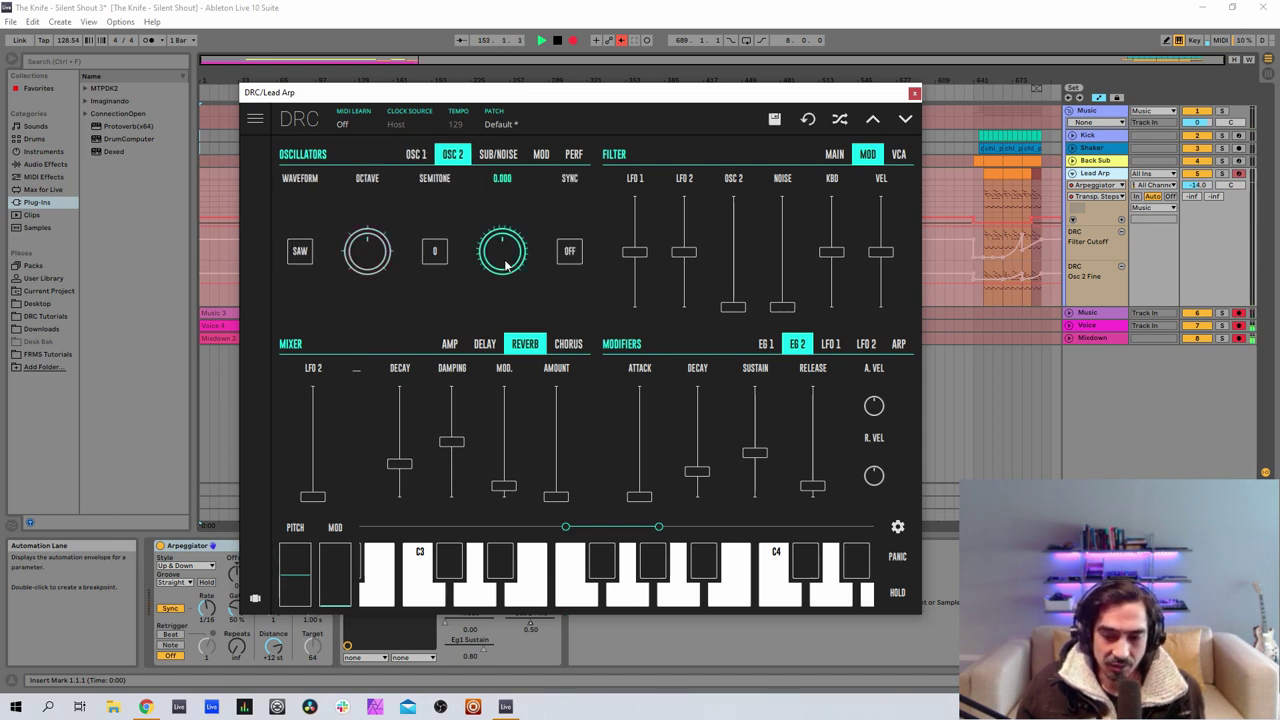
click(450, 344)
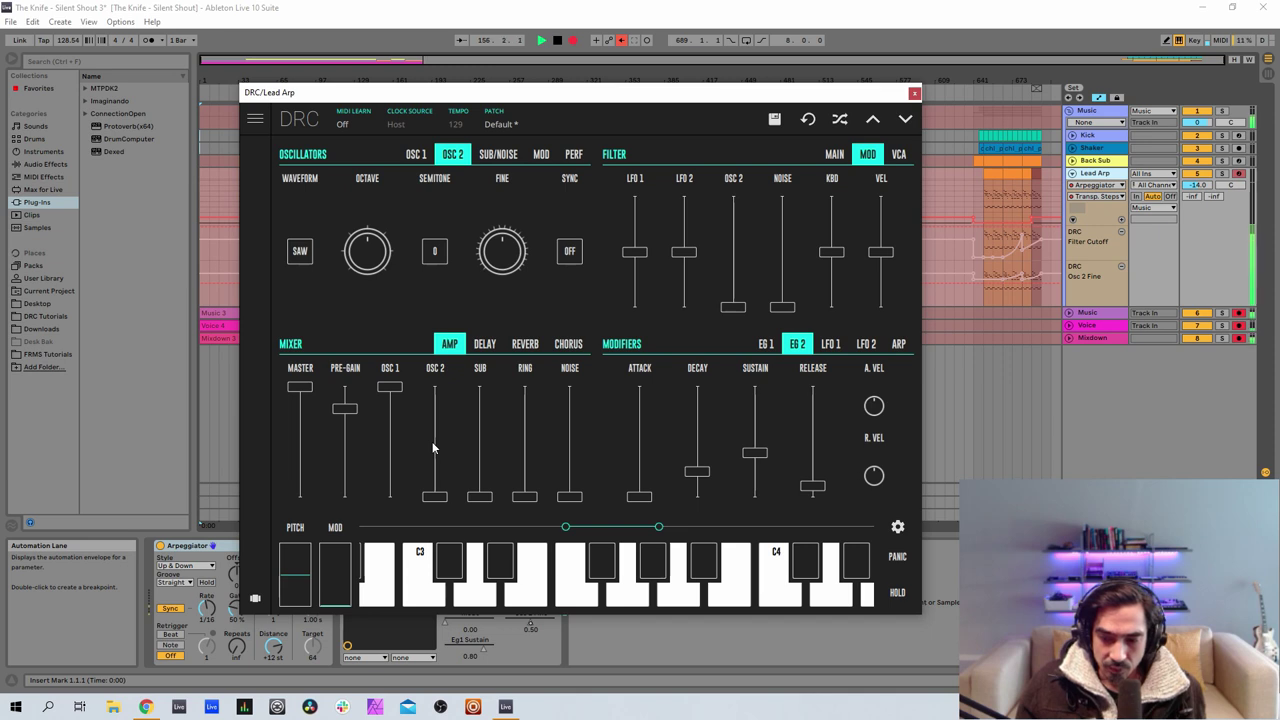
drag(432, 443, 464, 408)
click(512, 262)
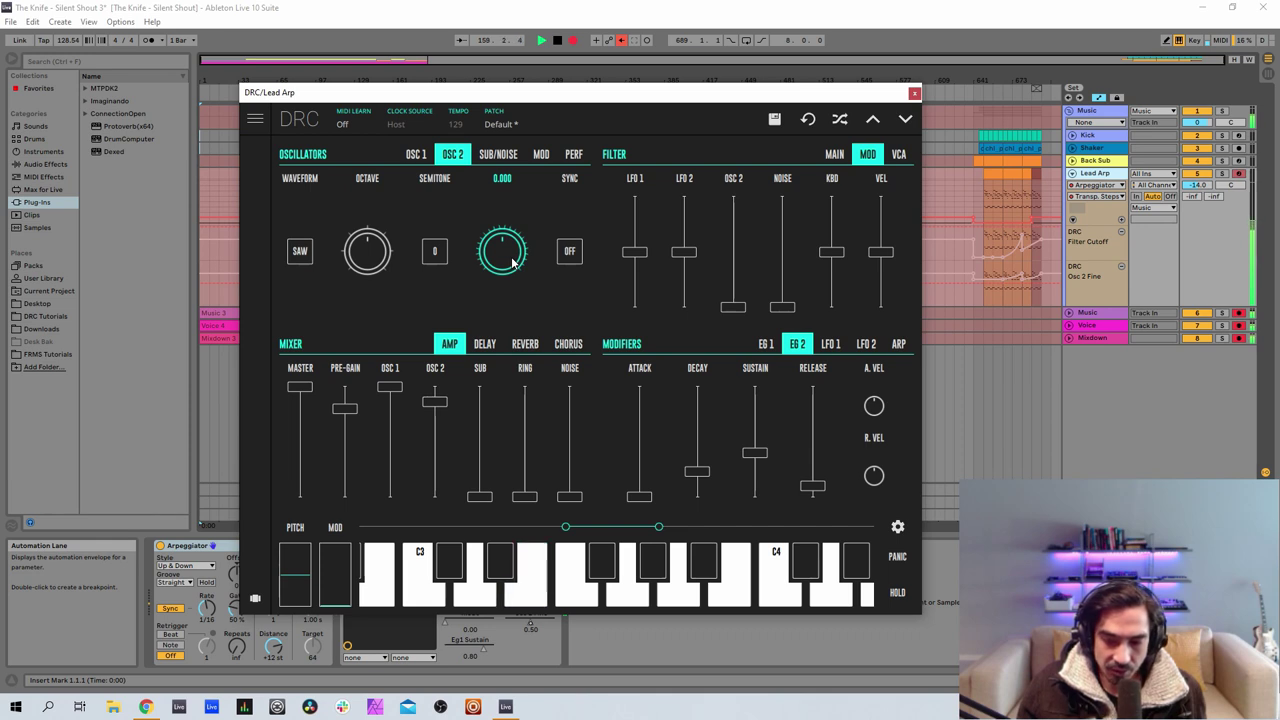
drag(512, 262, 535, 237)
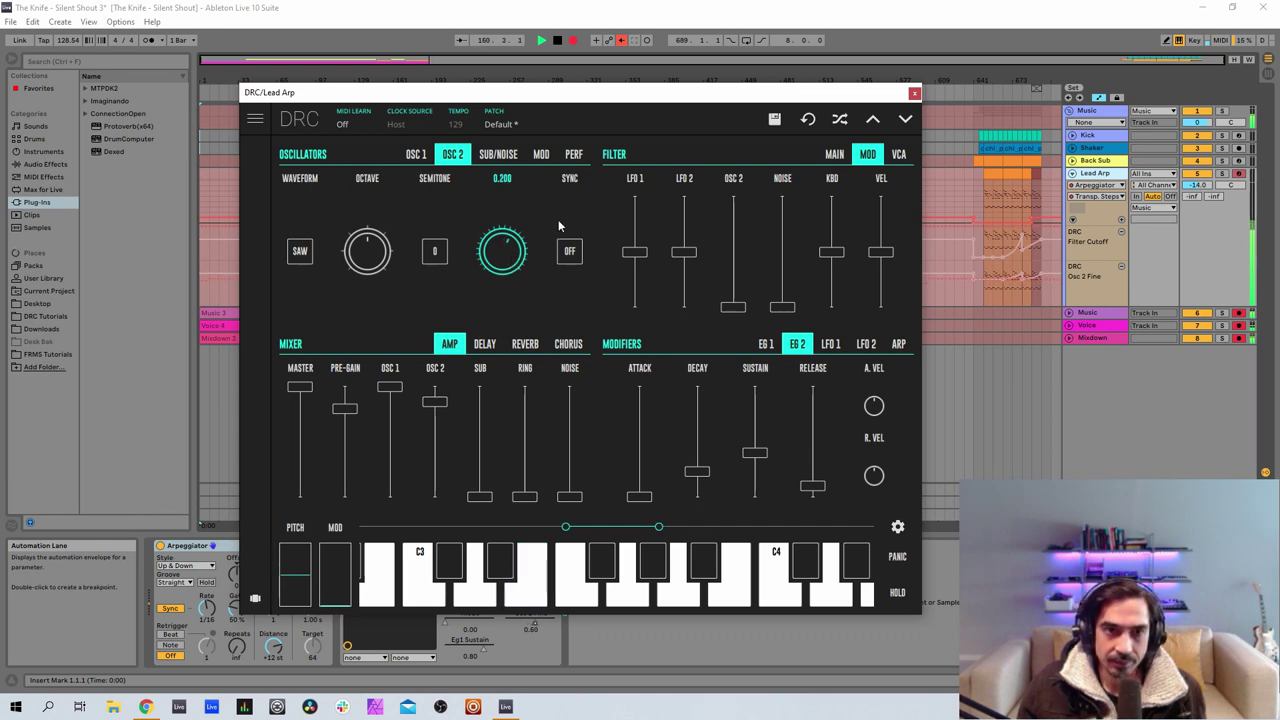
drag(608, 194, 628, 183)
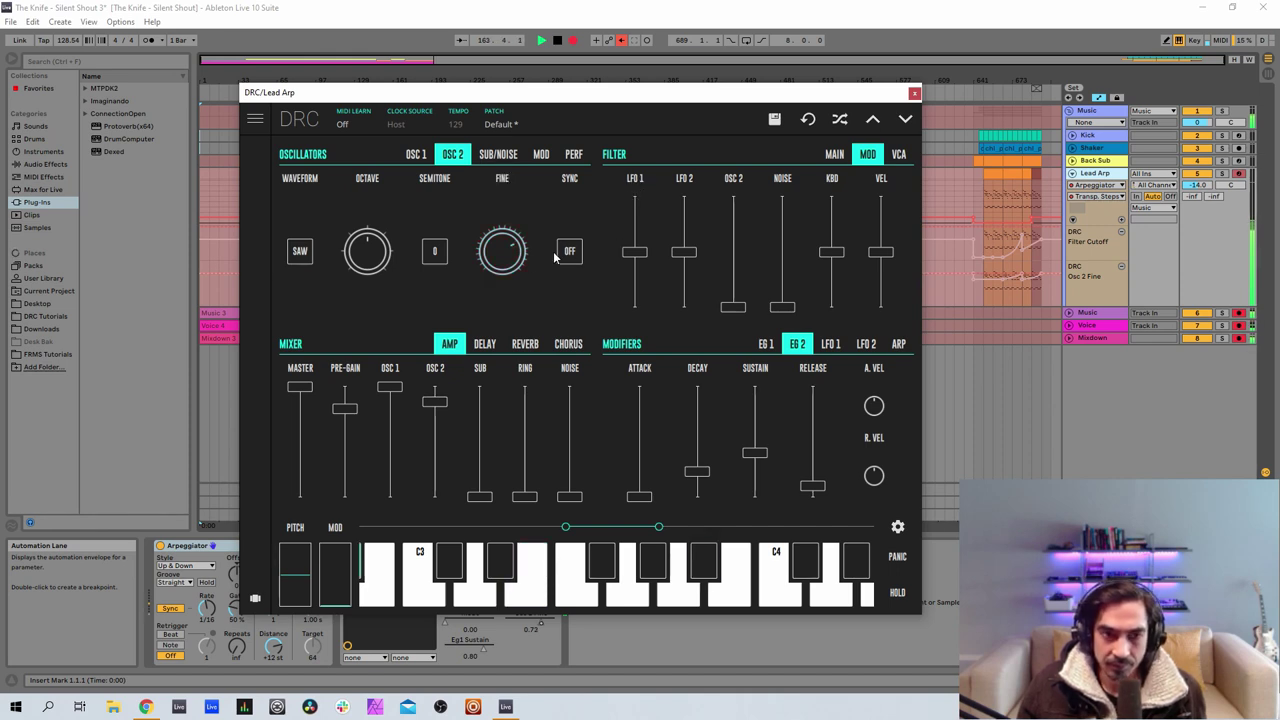
Step: Drop the sub oscillator one octave at level 0.316 and lower pre-gain to 0.724
click(497, 153)
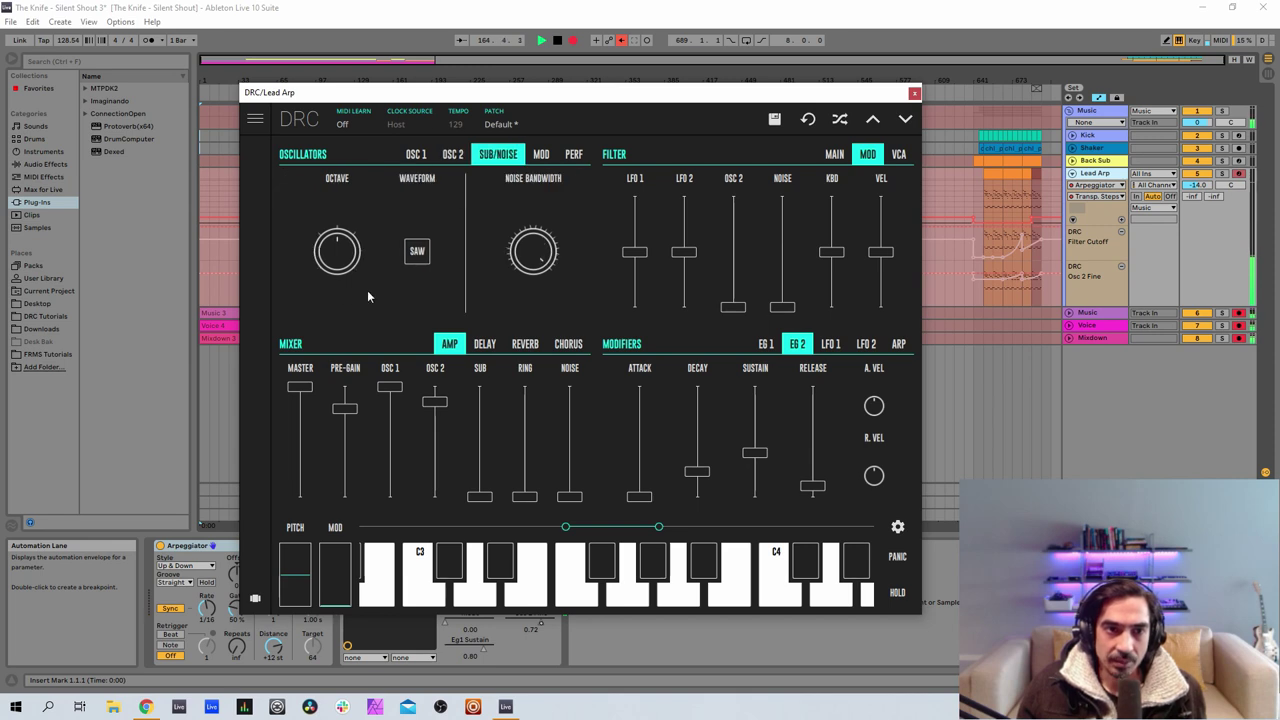
drag(337, 251, 337, 145)
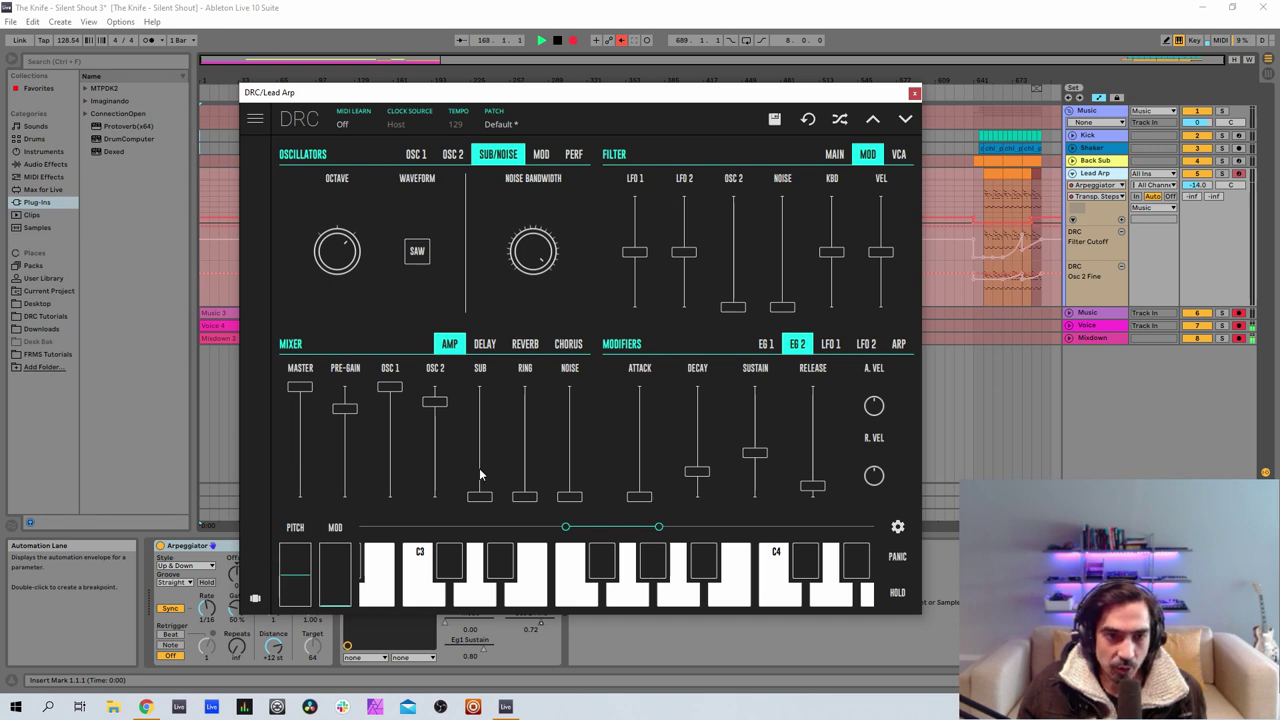
drag(479, 468, 492, 470)
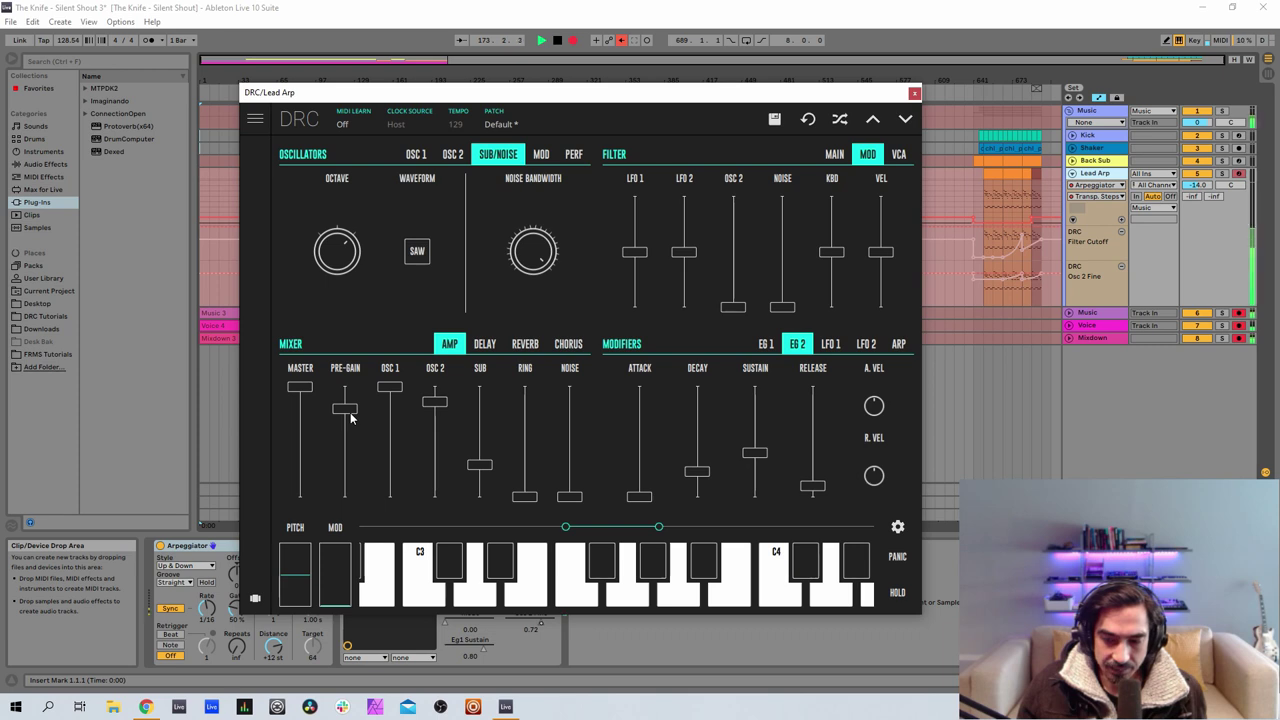
drag(350, 418, 368, 420)
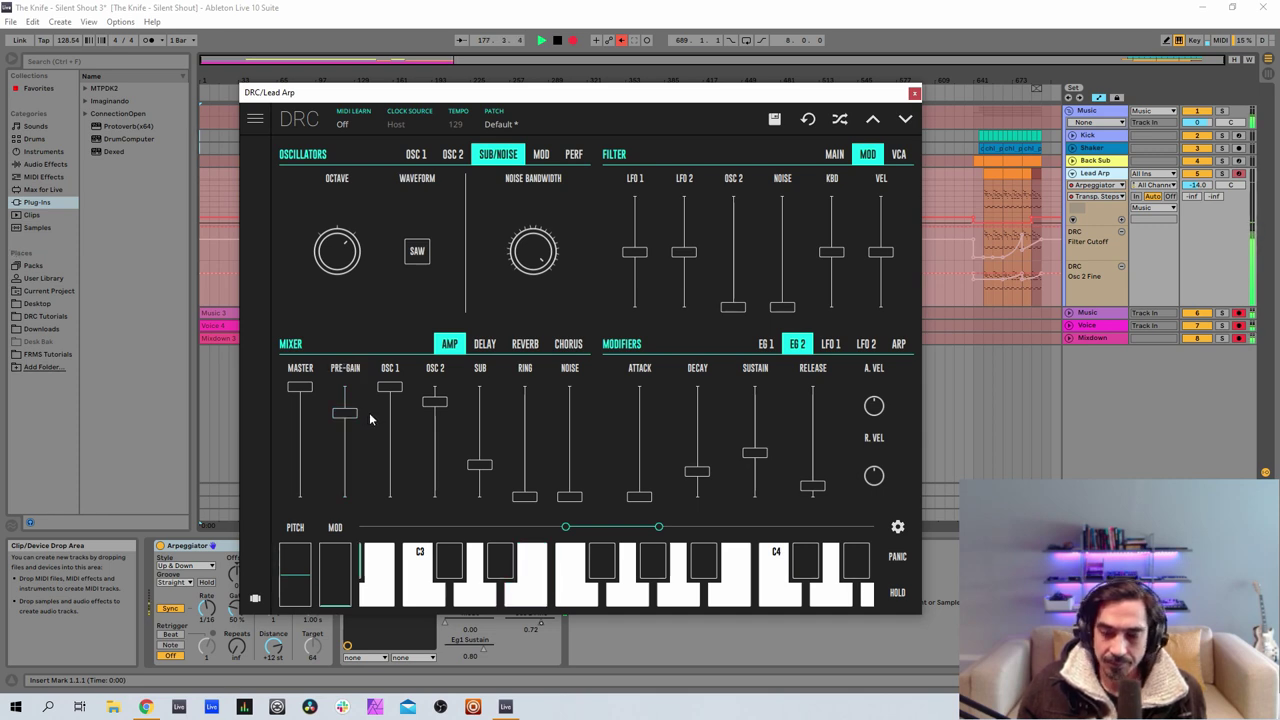
Step: Switch the DRC voice mode to MONO
click(576, 154)
click(300, 250)
click(302, 262)
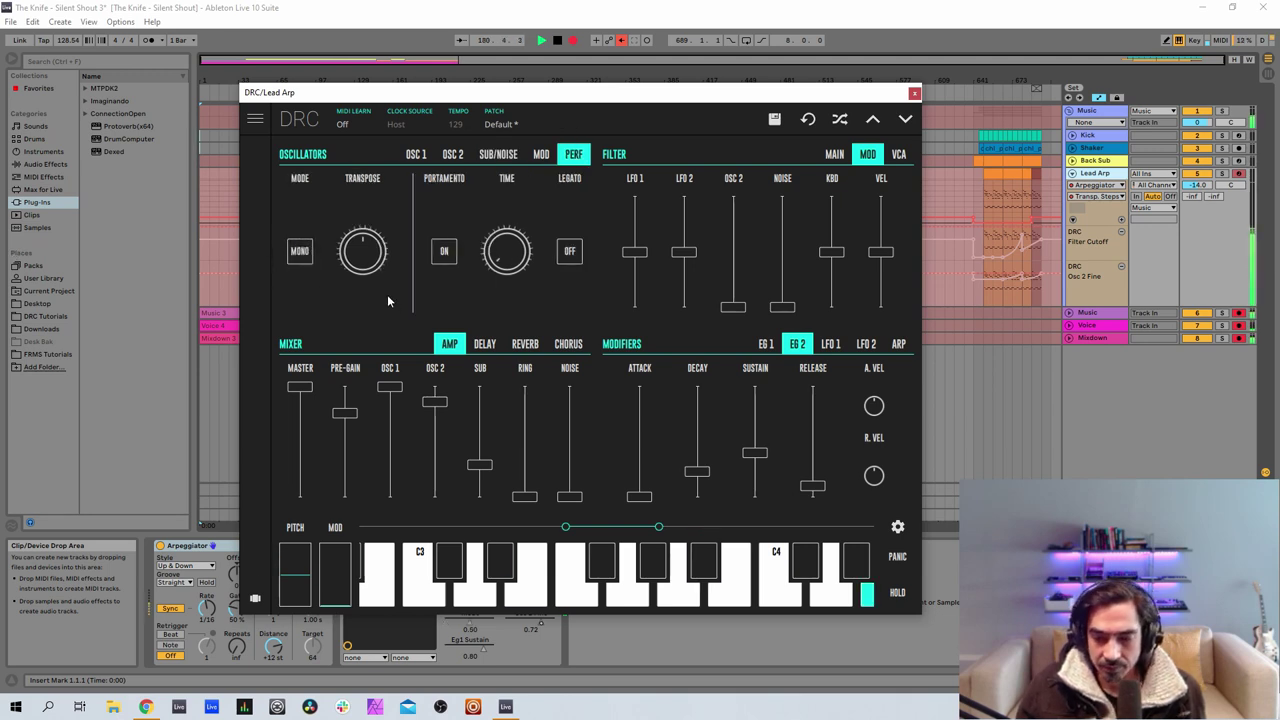
Step: Raise the filter's EG 2 amount and set the cutoff to about 0.888
click(836, 158)
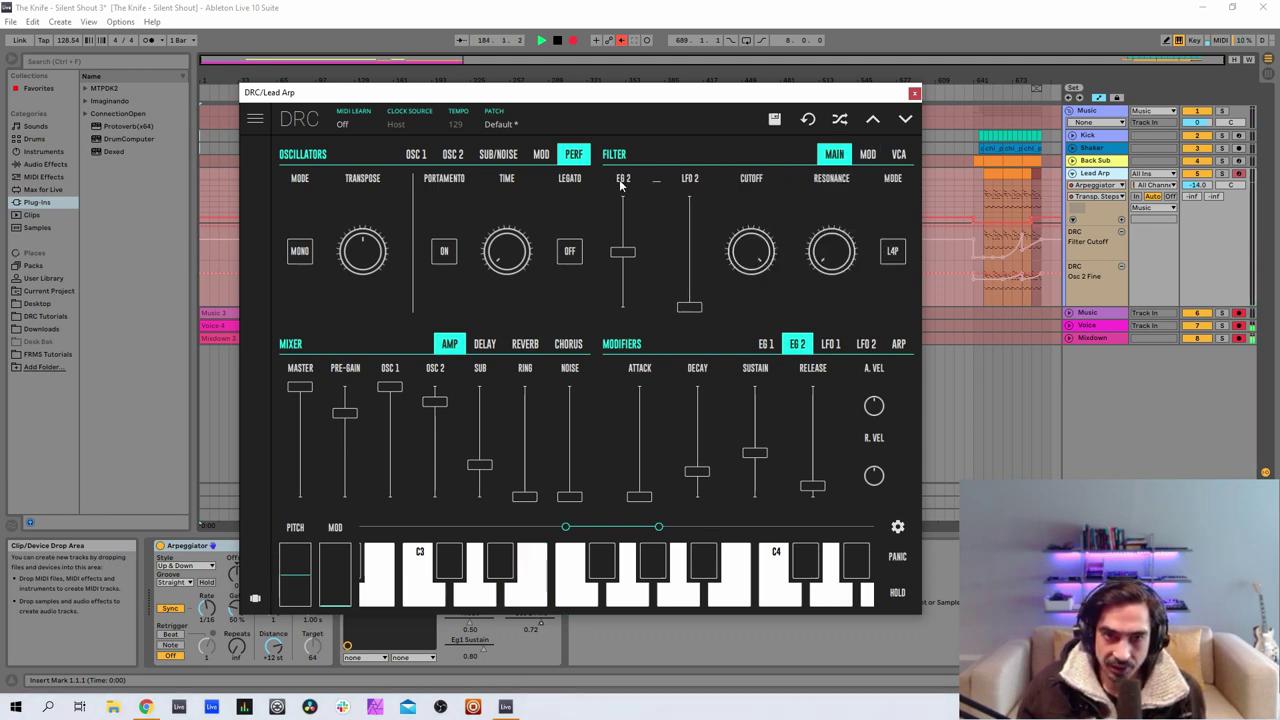
click(620, 254)
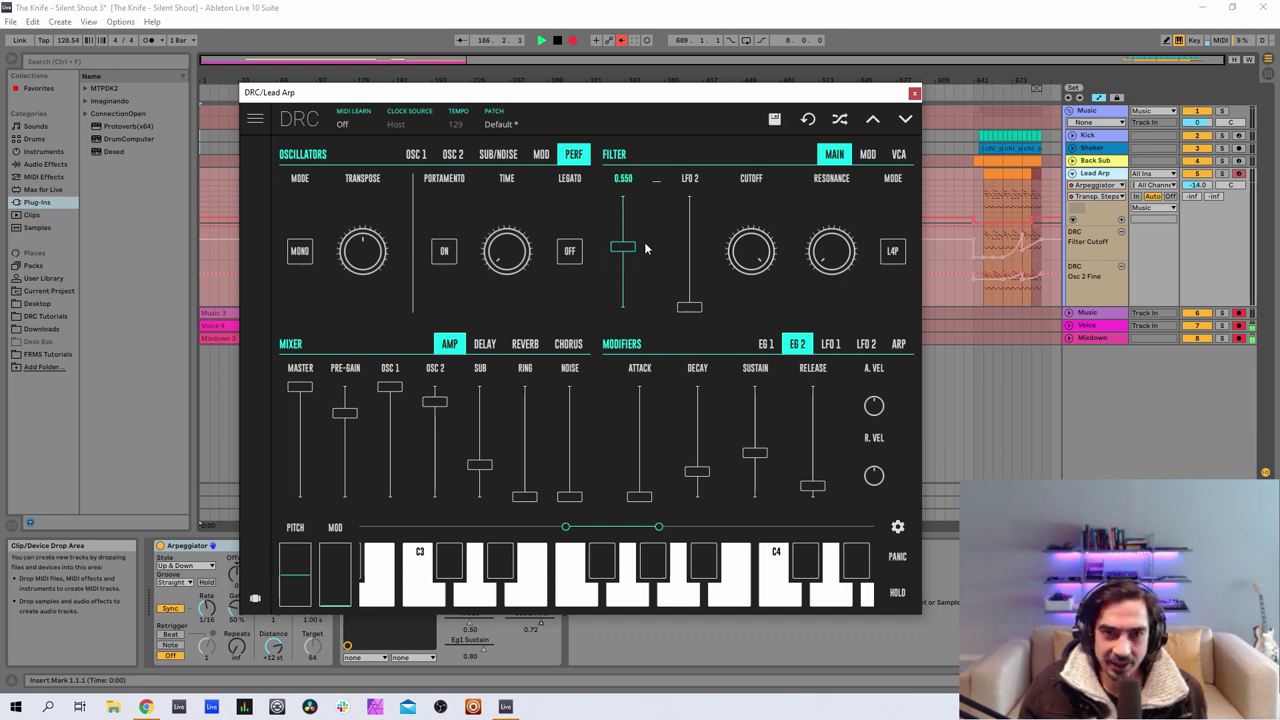
drag(646, 248, 707, 220)
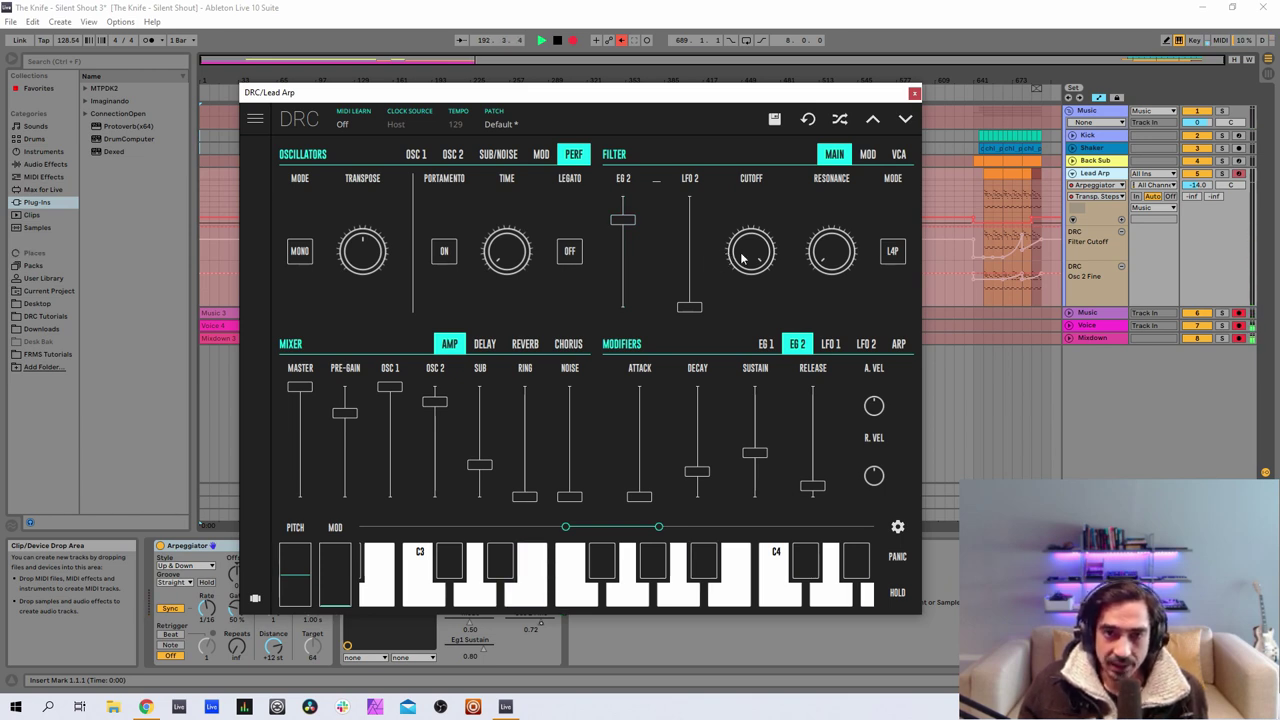
drag(742, 258, 743, 374)
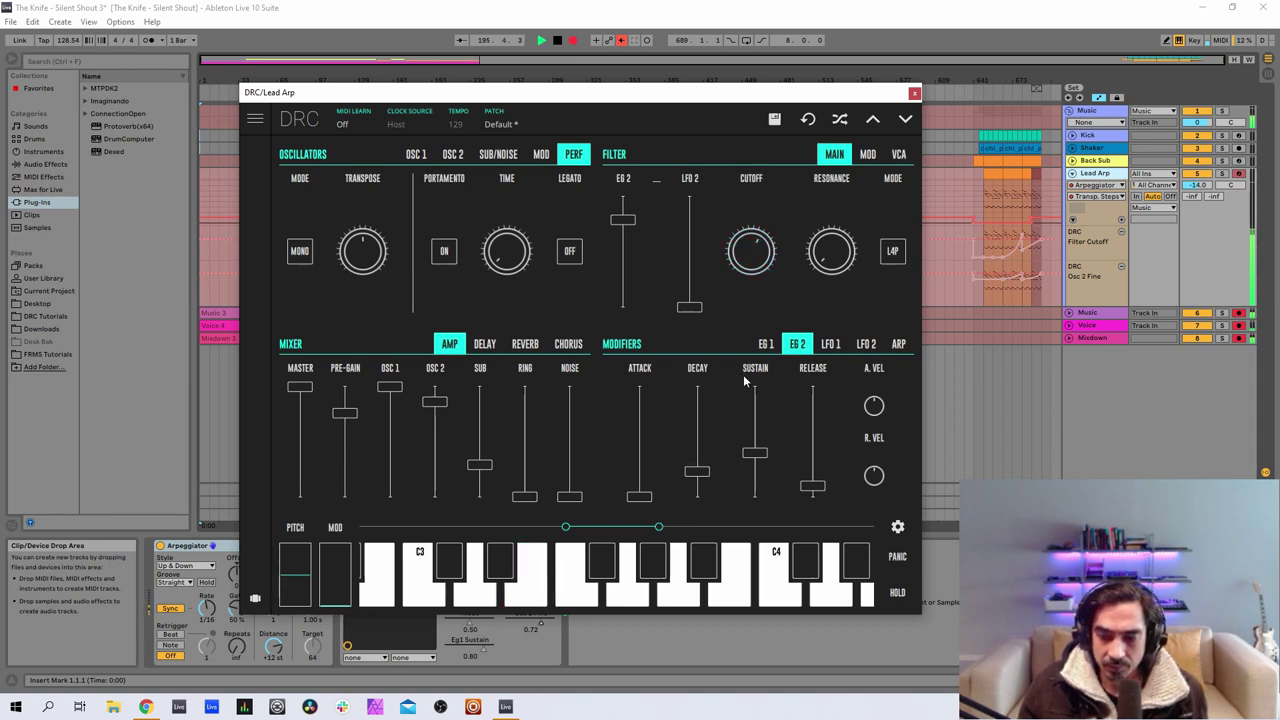
Step: Set filter keyboard tracking to 0.480 and drop EG 1 sustain to zero
click(866, 157)
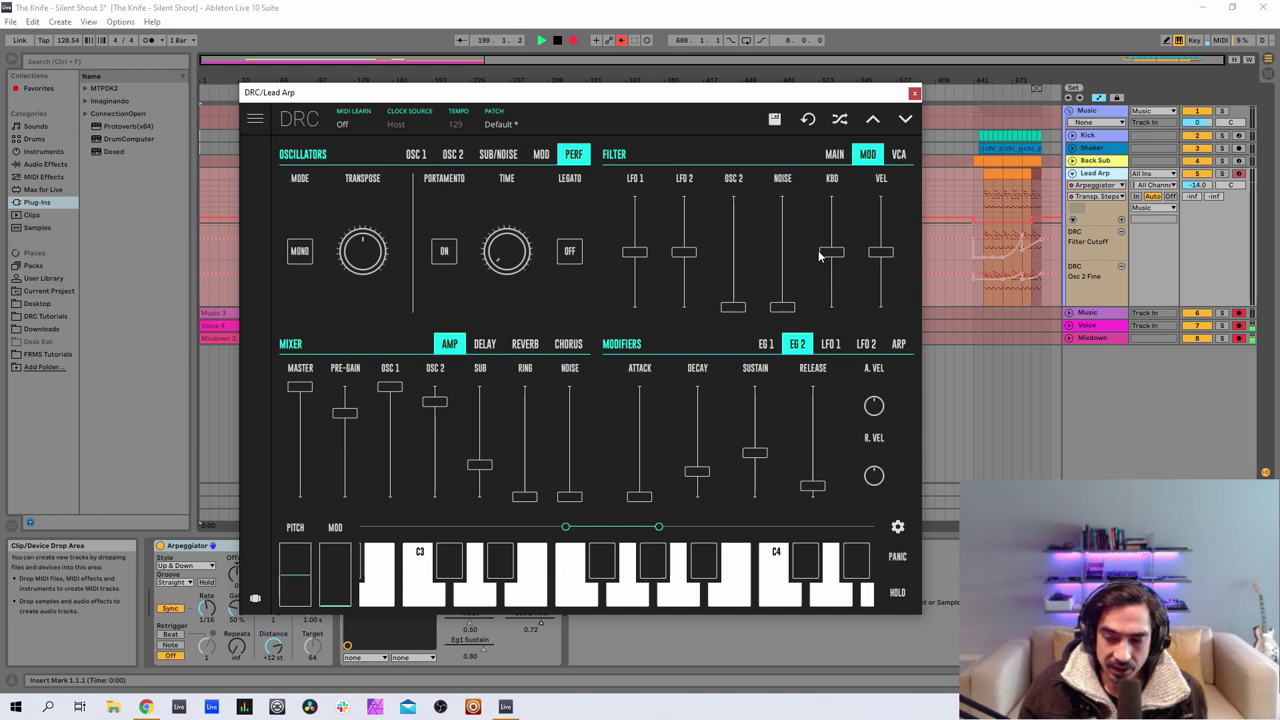
drag(830, 240, 865, 216)
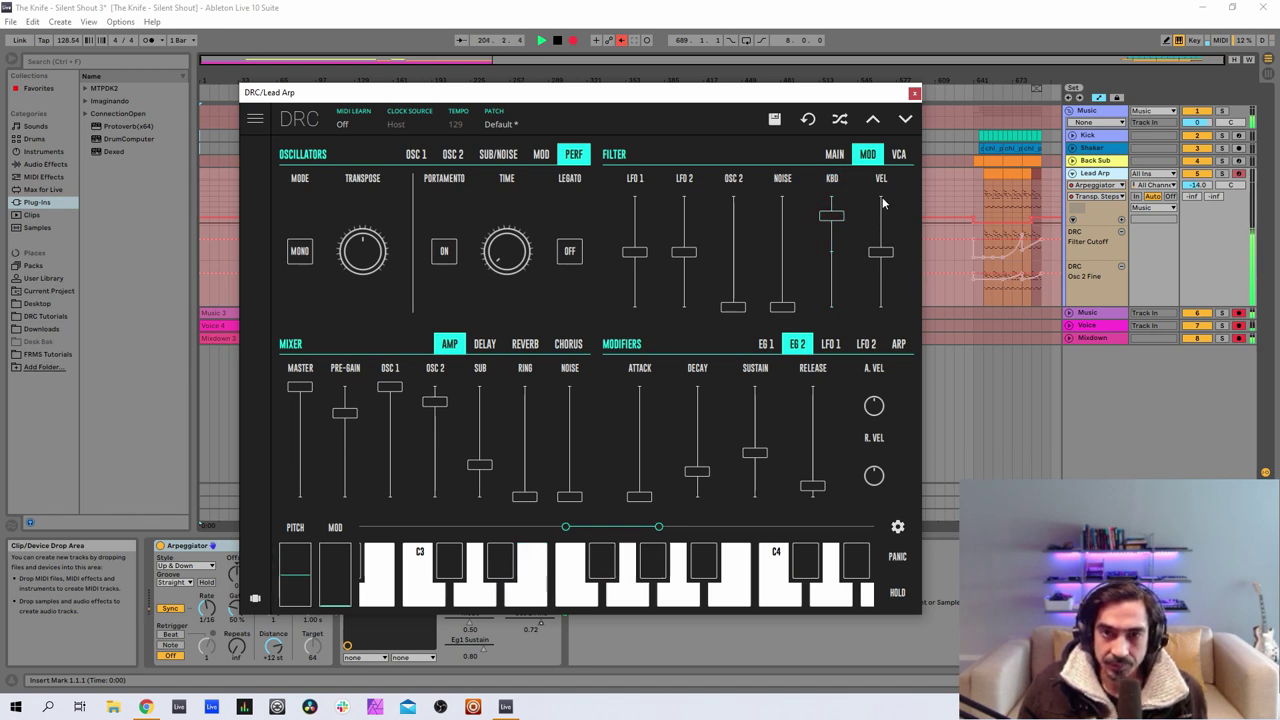
click(766, 343)
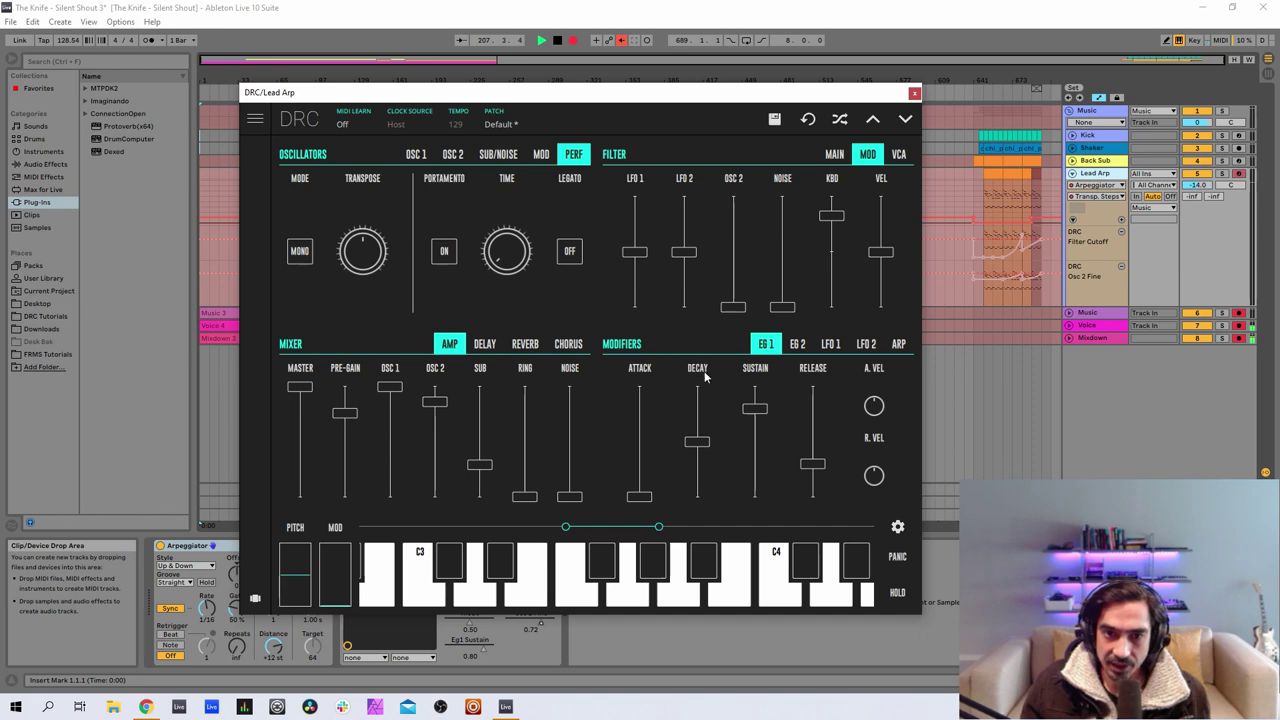
drag(755, 409, 755, 496)
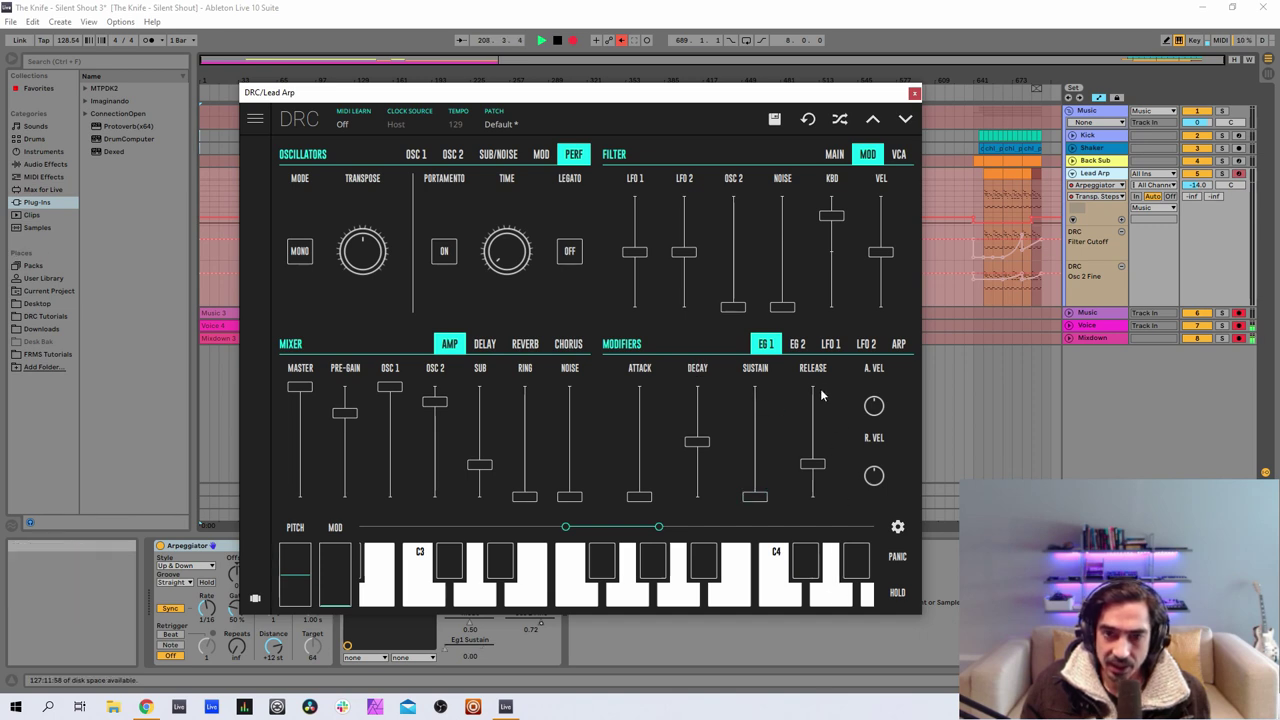
Step: Drop EG 2 sustain to zero and bring up the reverb settings
mouse_move(821, 372)
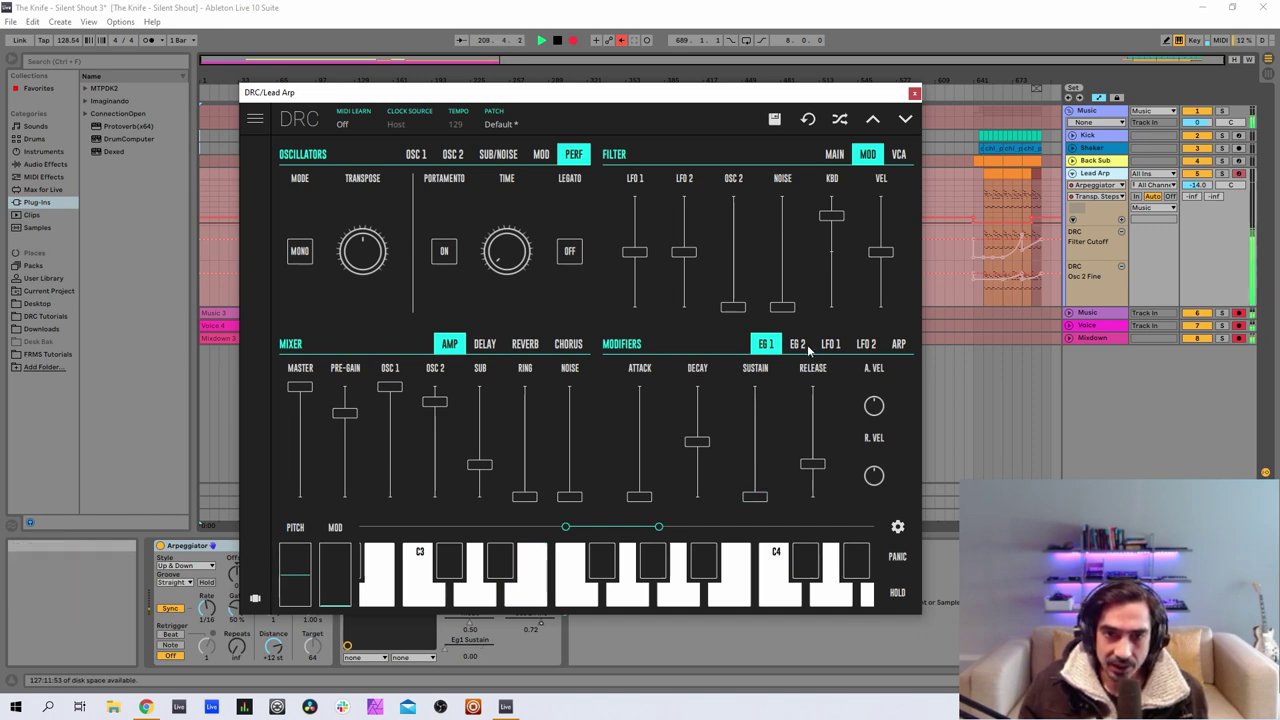
click(798, 344)
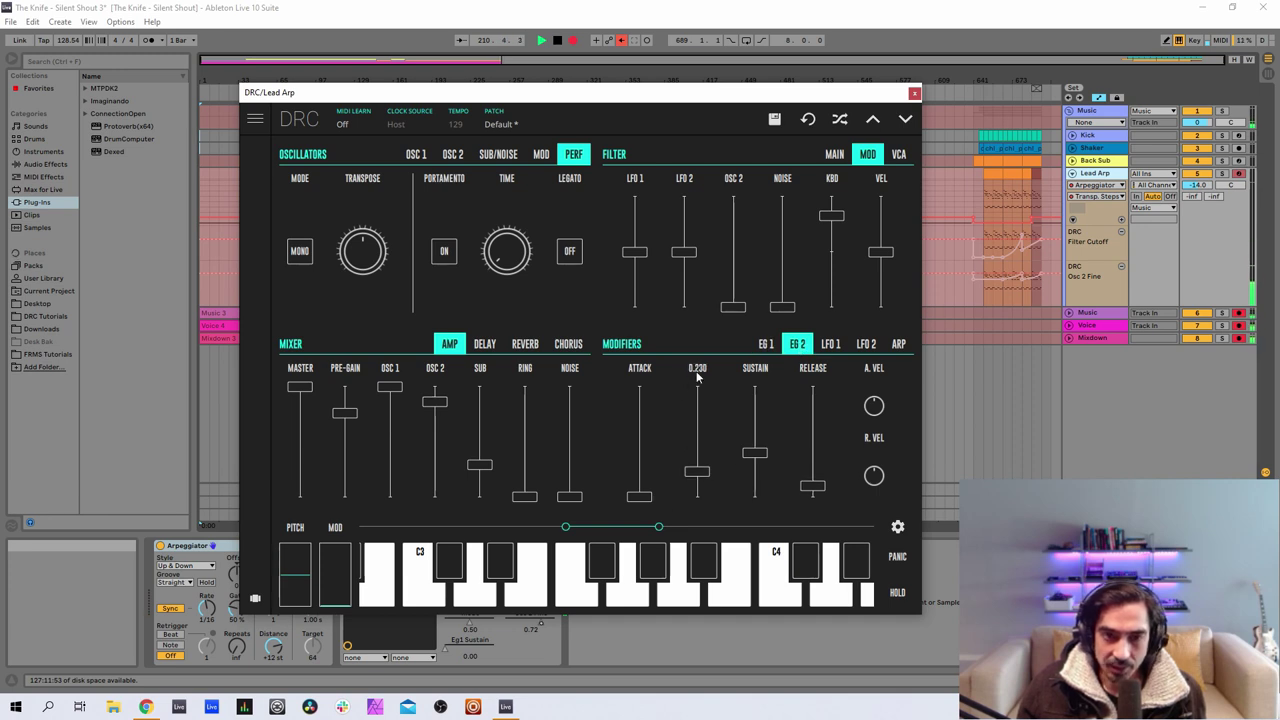
mouse_move(636, 372)
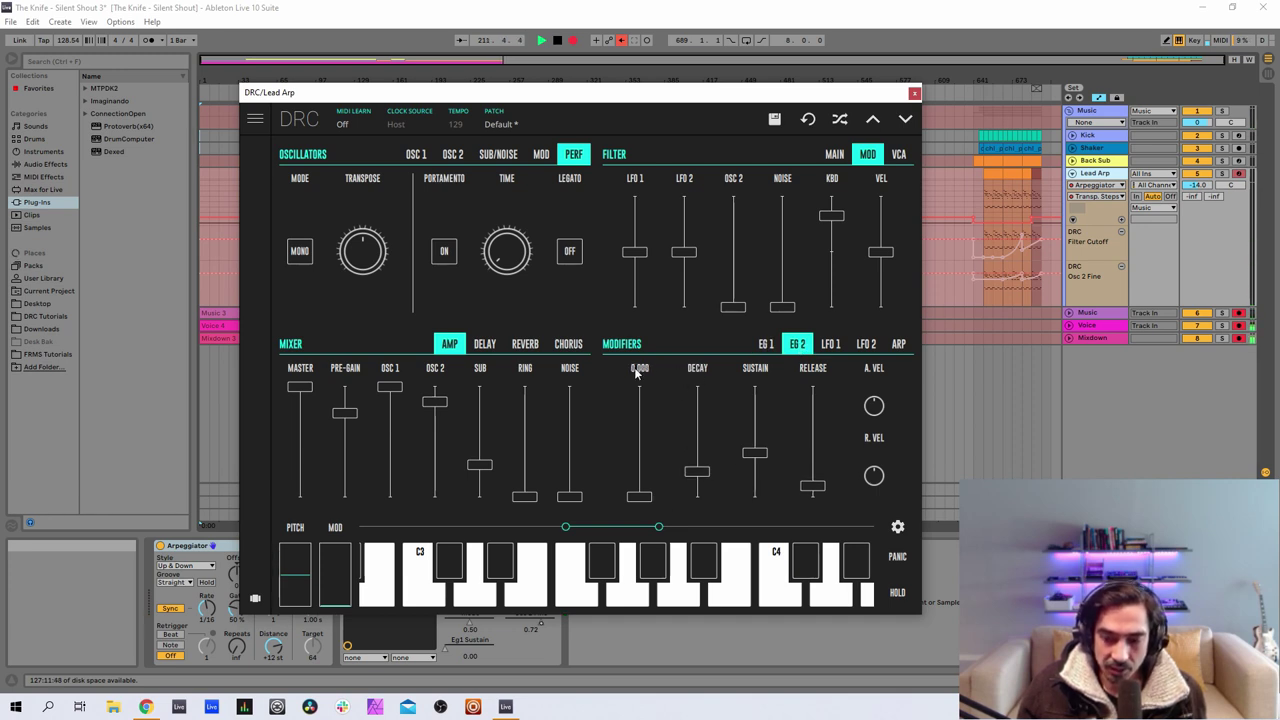
drag(742, 455, 755, 498)
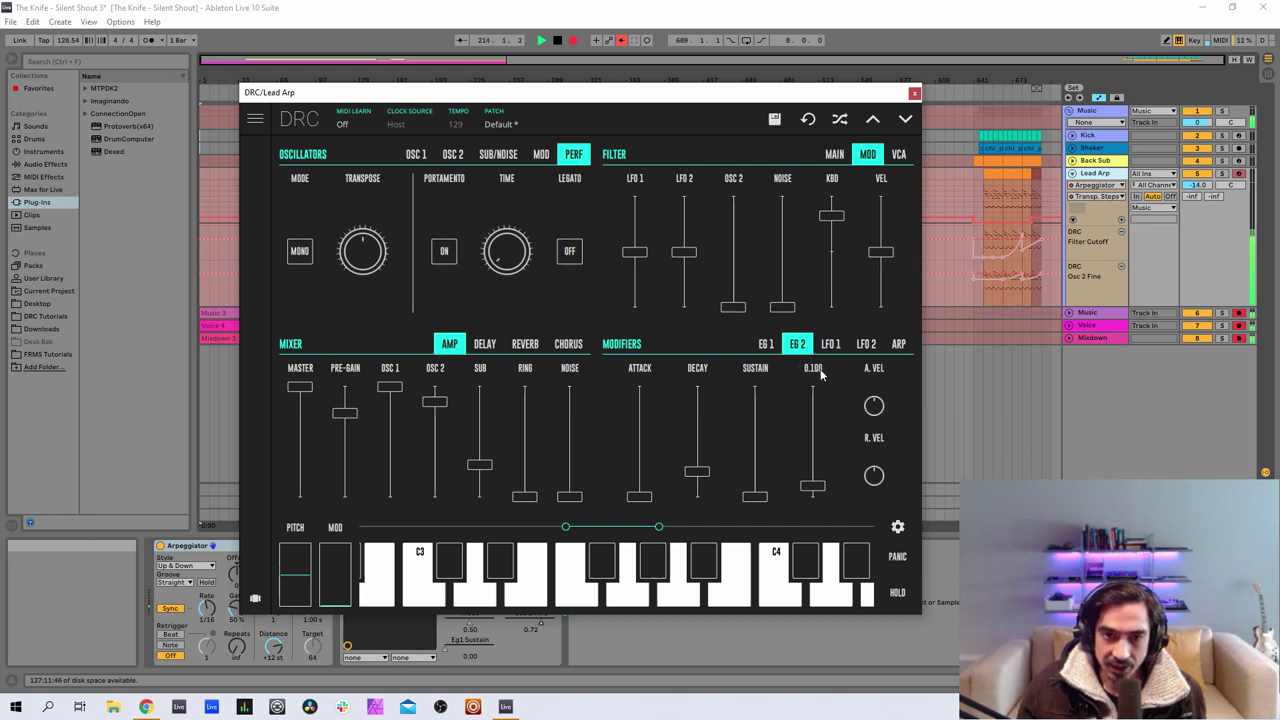
click(527, 346)
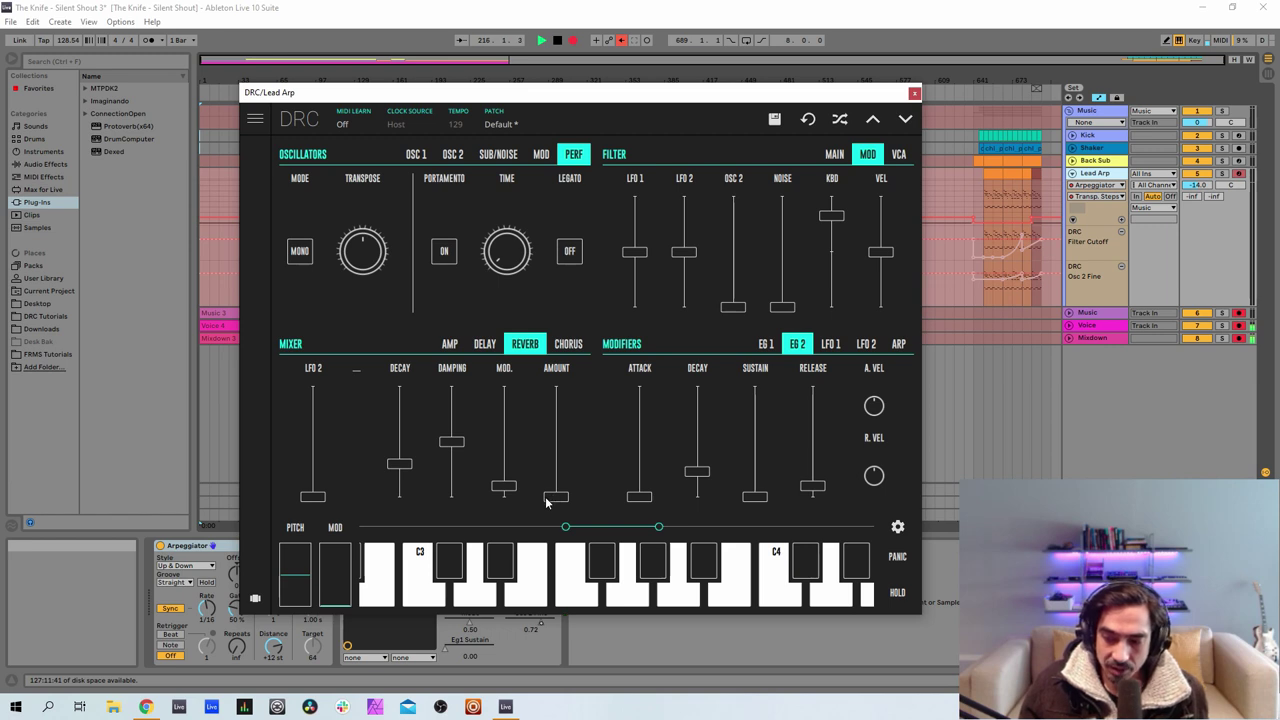
Step: Set the DRC reverb Amount to about 0.267, Decay to 0.730 and Damping to 0.322
drag(558, 485, 580, 472)
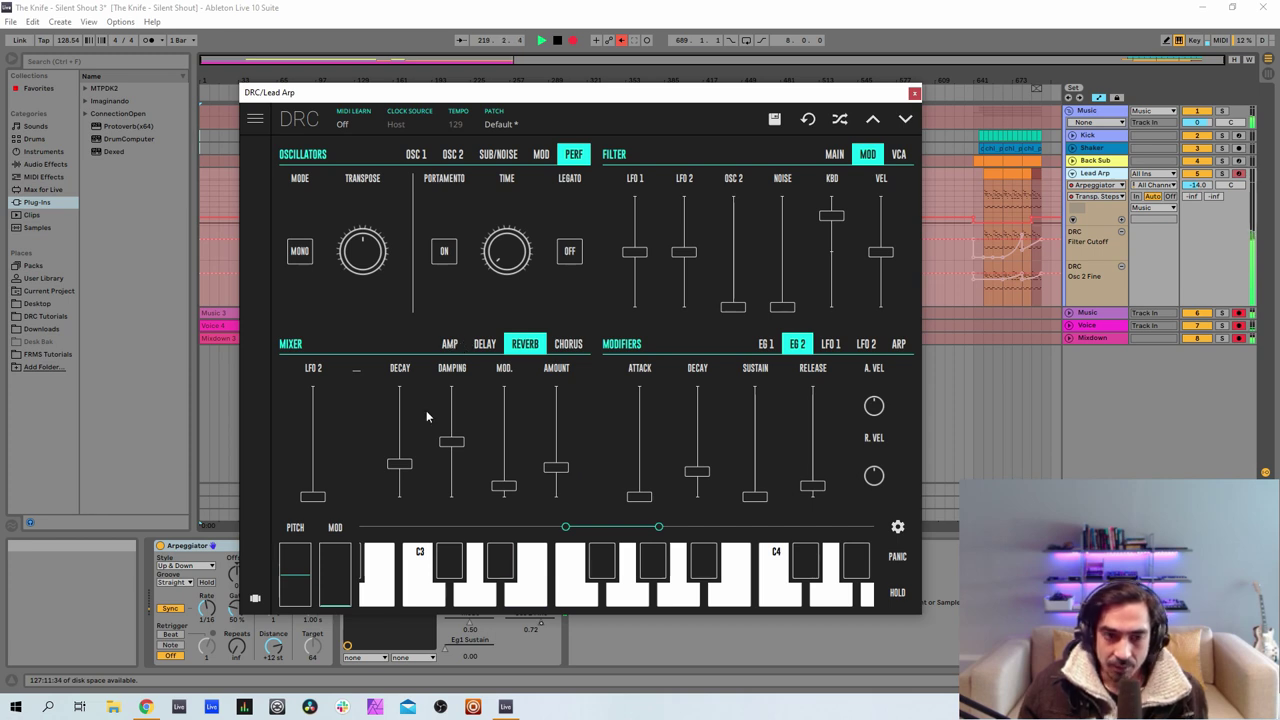
drag(406, 437, 443, 424)
drag(450, 472, 455, 466)
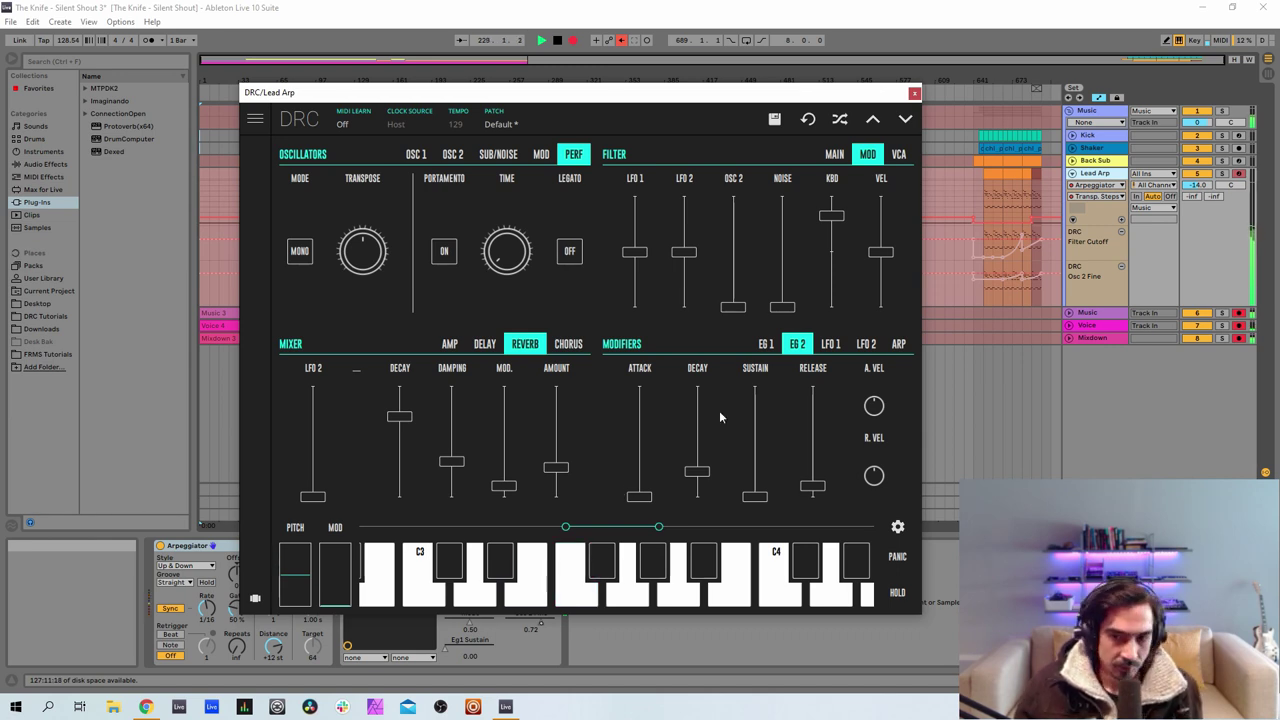
Step: Close the DRC window and select the clip section at the arrangement's far end
click(914, 95)
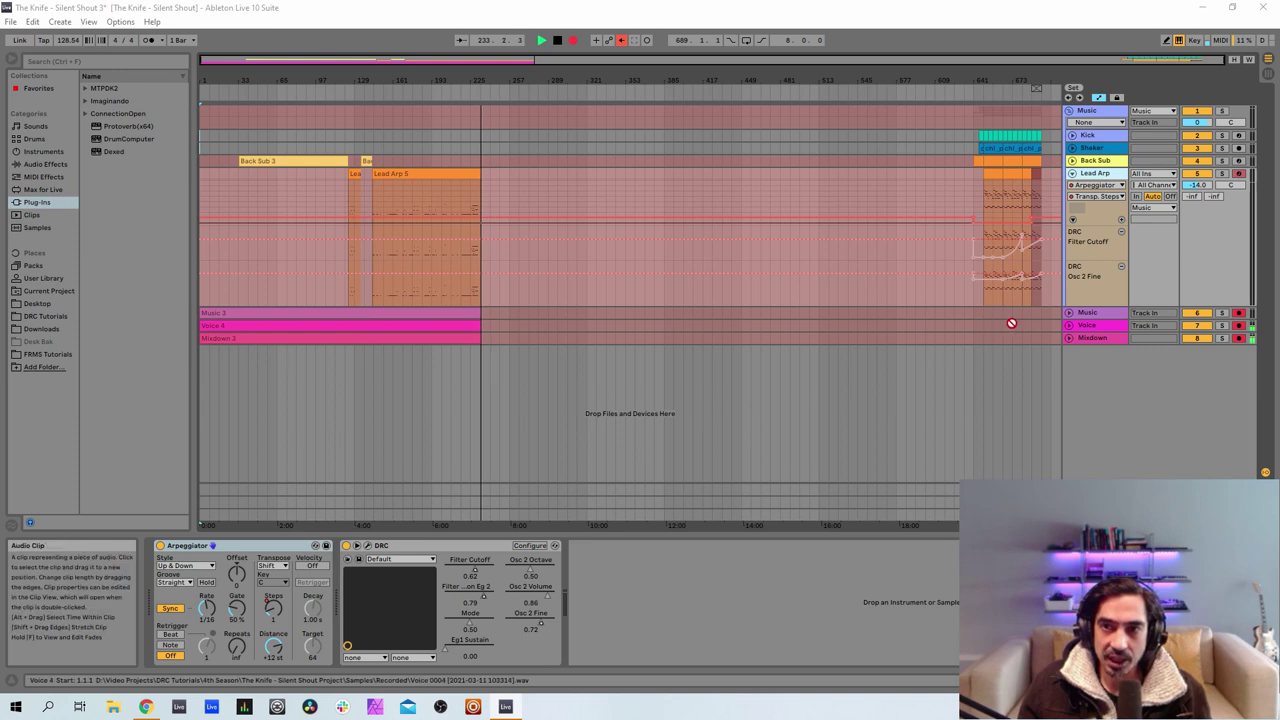
click(1096, 317)
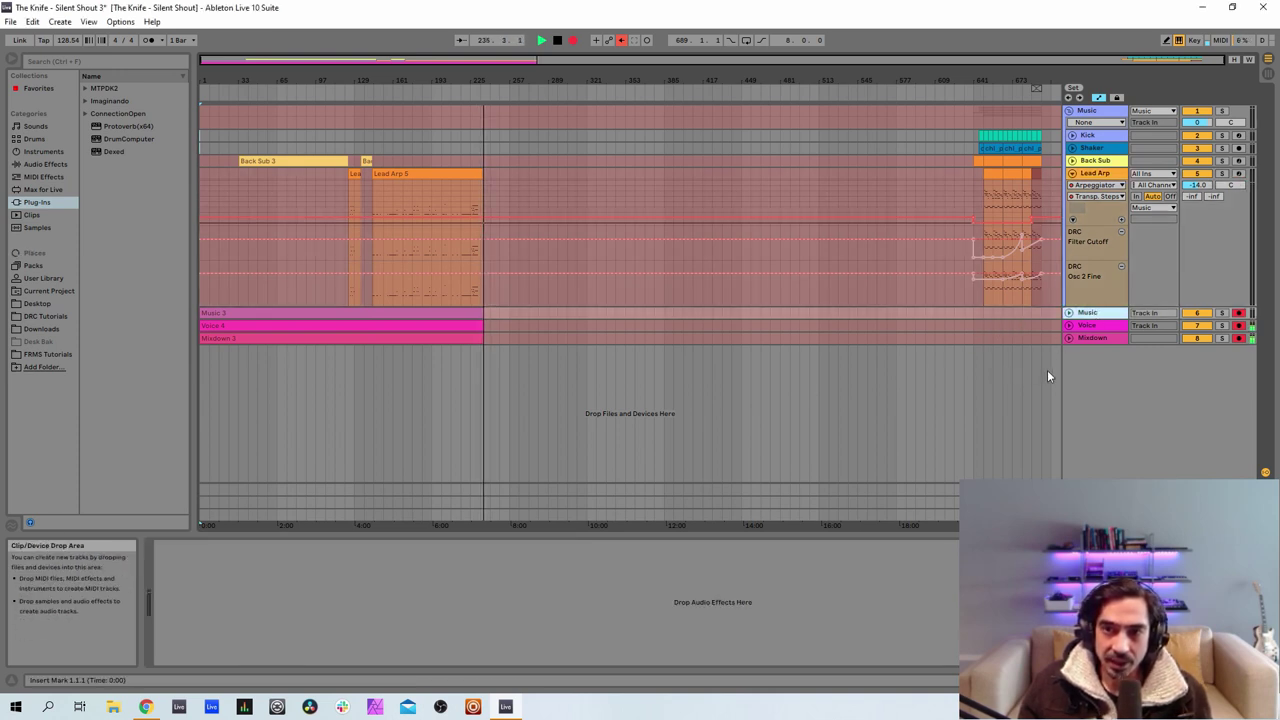
drag(1050, 312, 976, 130)
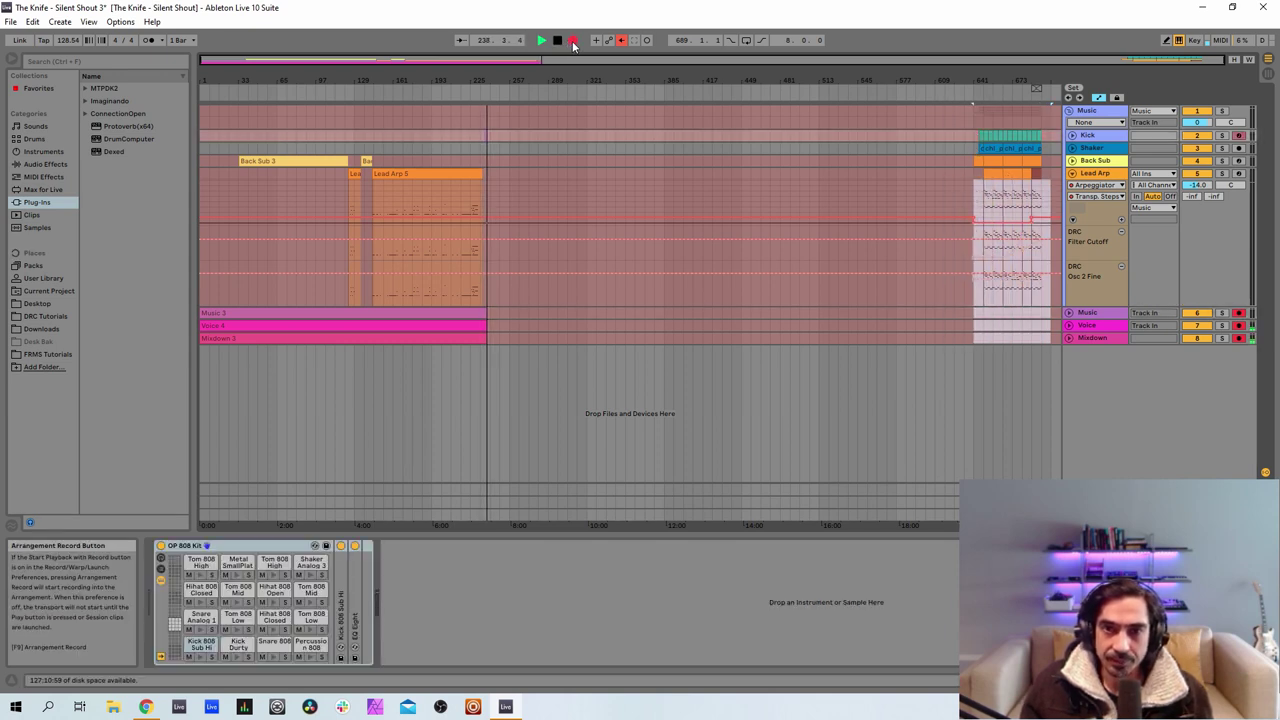
Step: Move the selected end-section clips left to around bar 249, pausing arrangement recording meanwhile
click(573, 42)
drag(1048, 348, 526, 160)
key(F9)
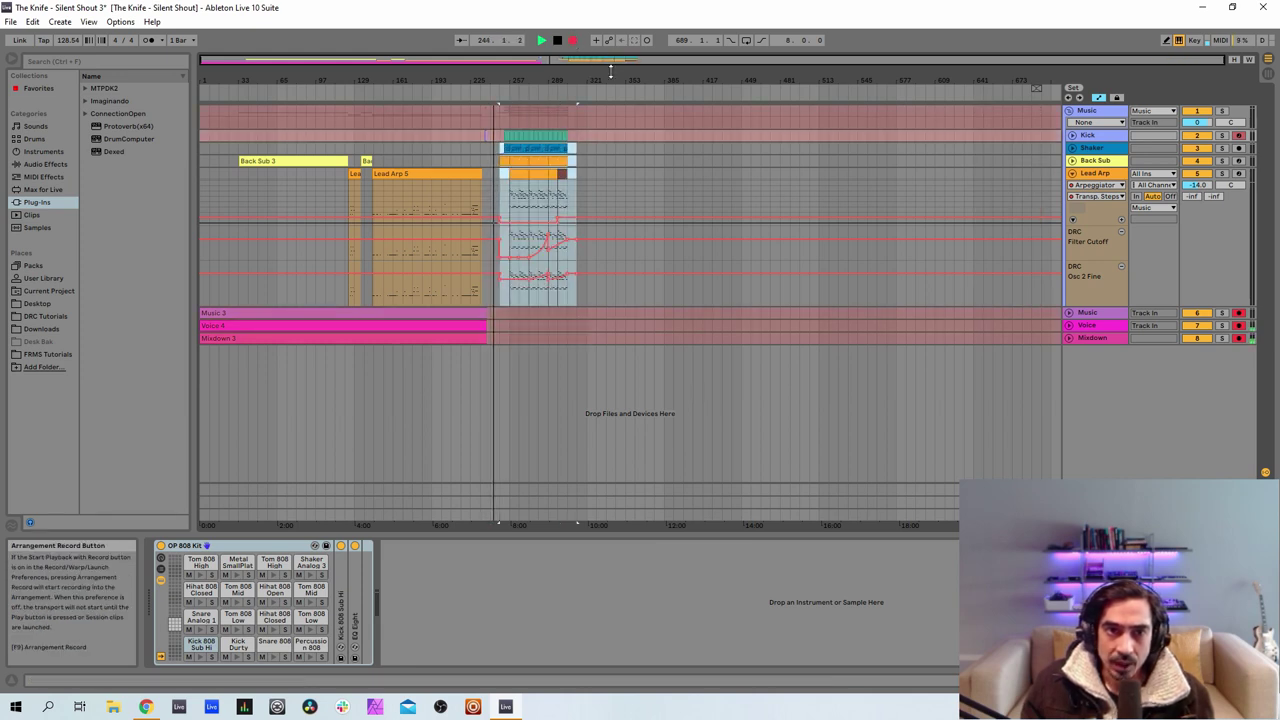
Step: Turn off the Voice track's record arm near bar 241, keeping Music and Midown armed
drag(617, 63, 586, 100)
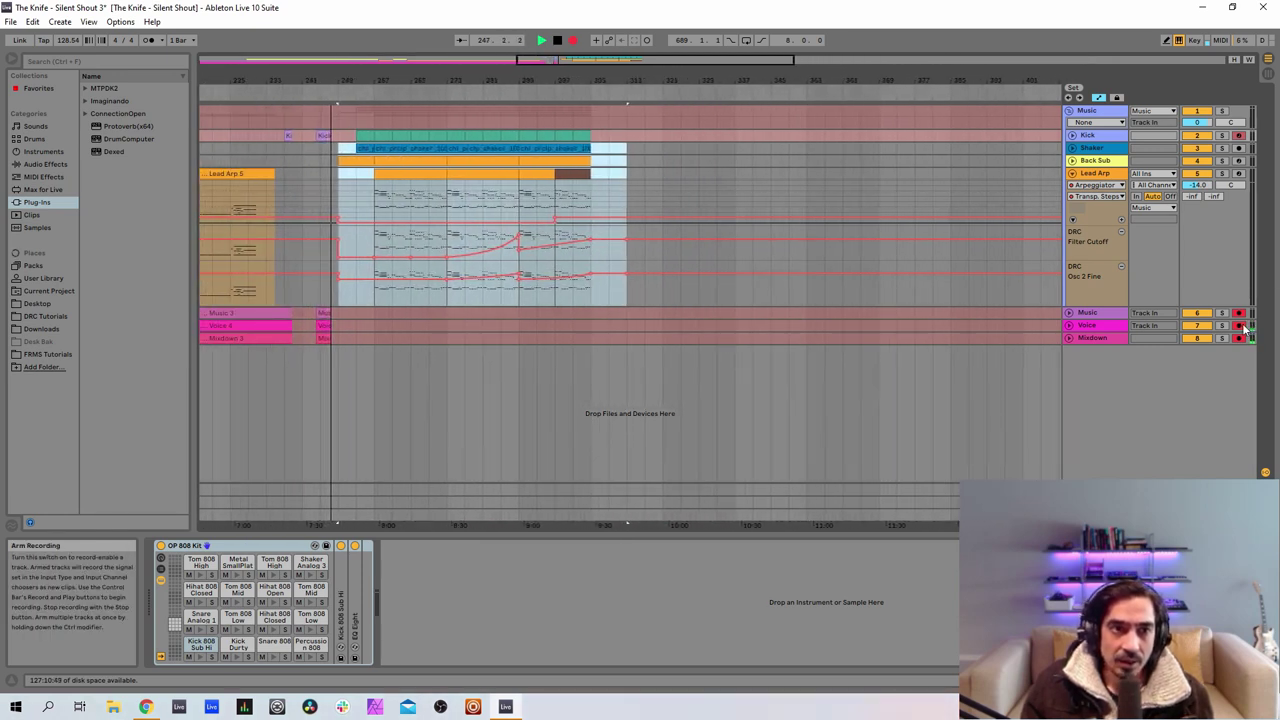
click(1240, 326)
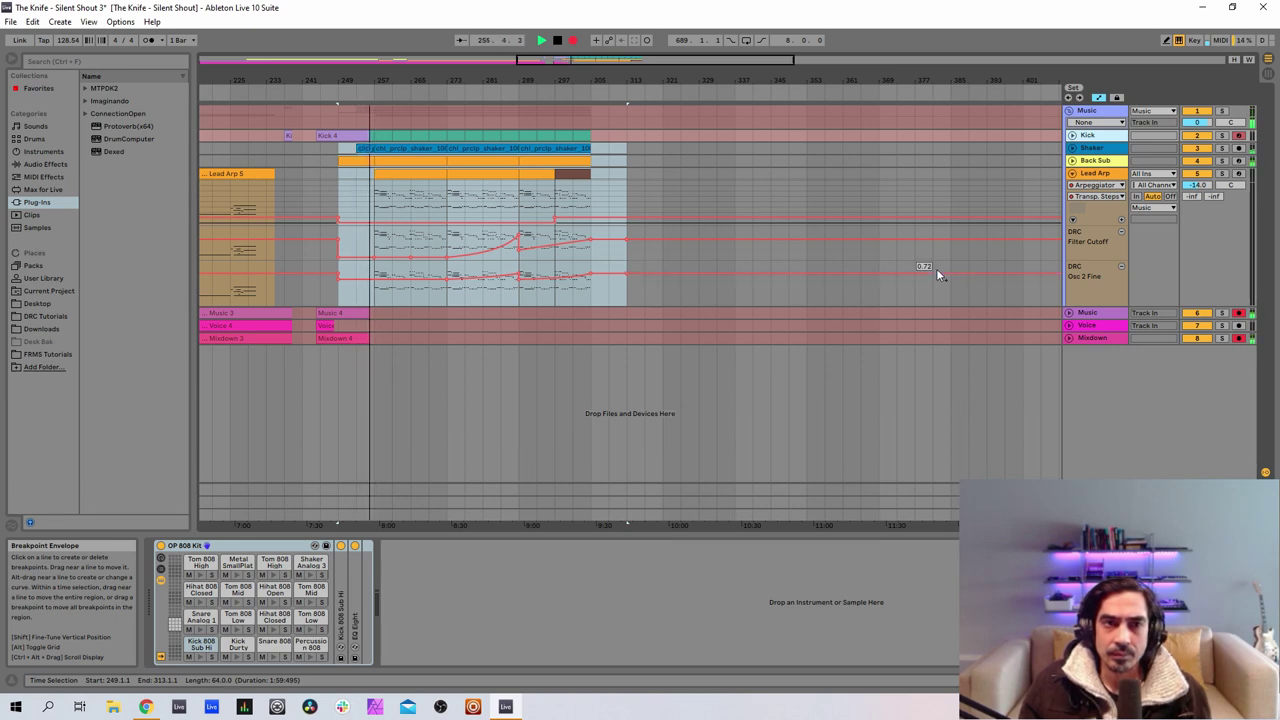
Step: Select the Music track while Arrangement Record keeps running through the section
click(1090, 314)
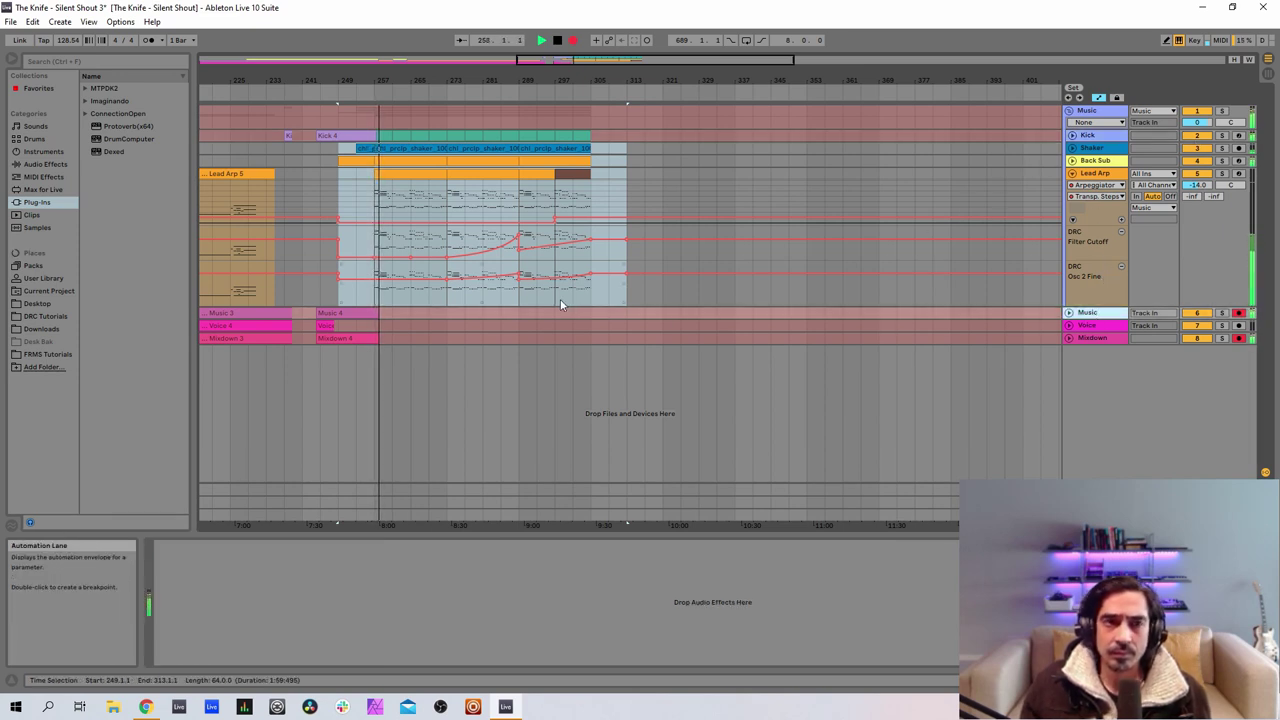